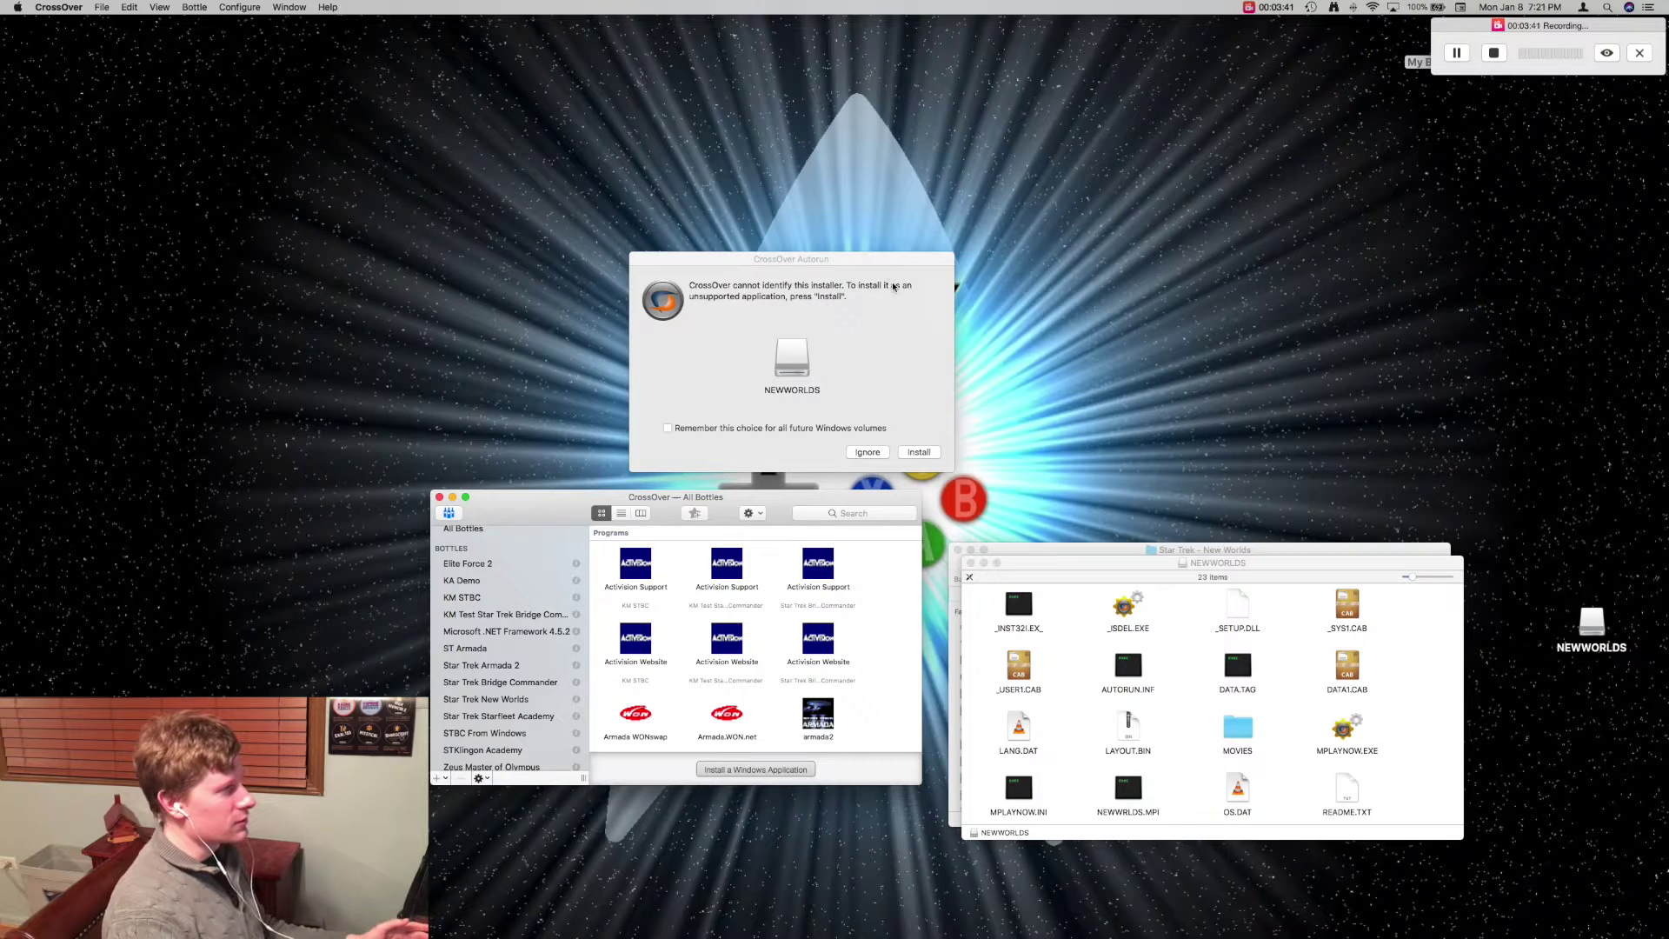
- Move the Autorun prompt aside and install from the NEWWORLDS disc as an unsupported application
drag(868, 260, 835, 266)
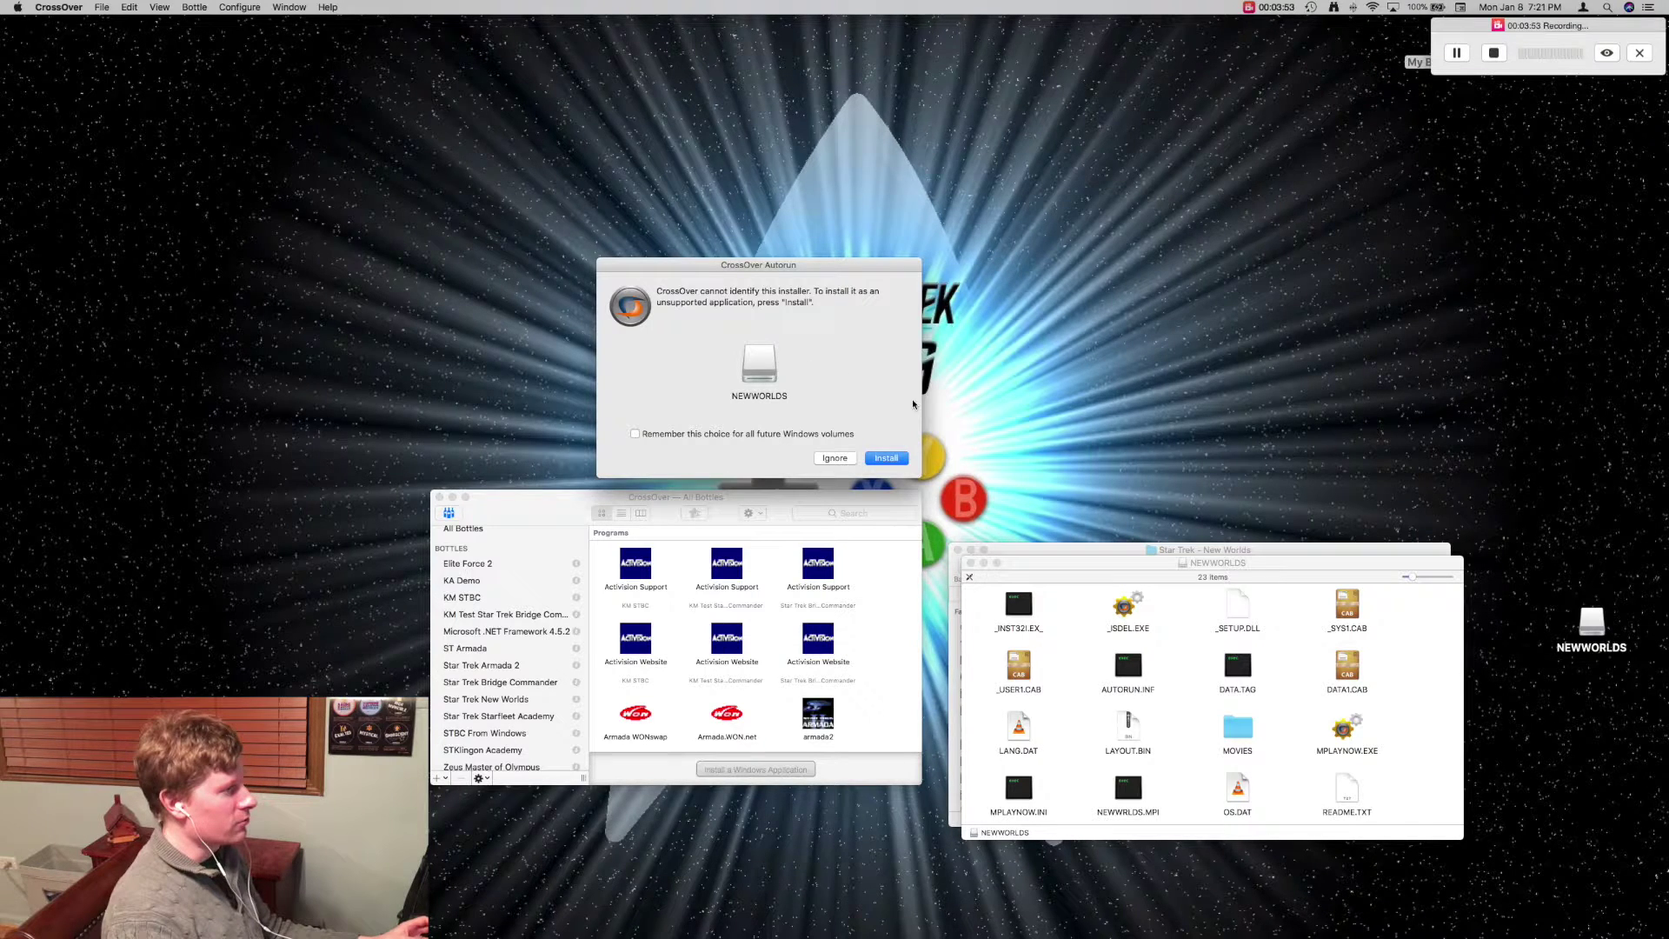
click(886, 459)
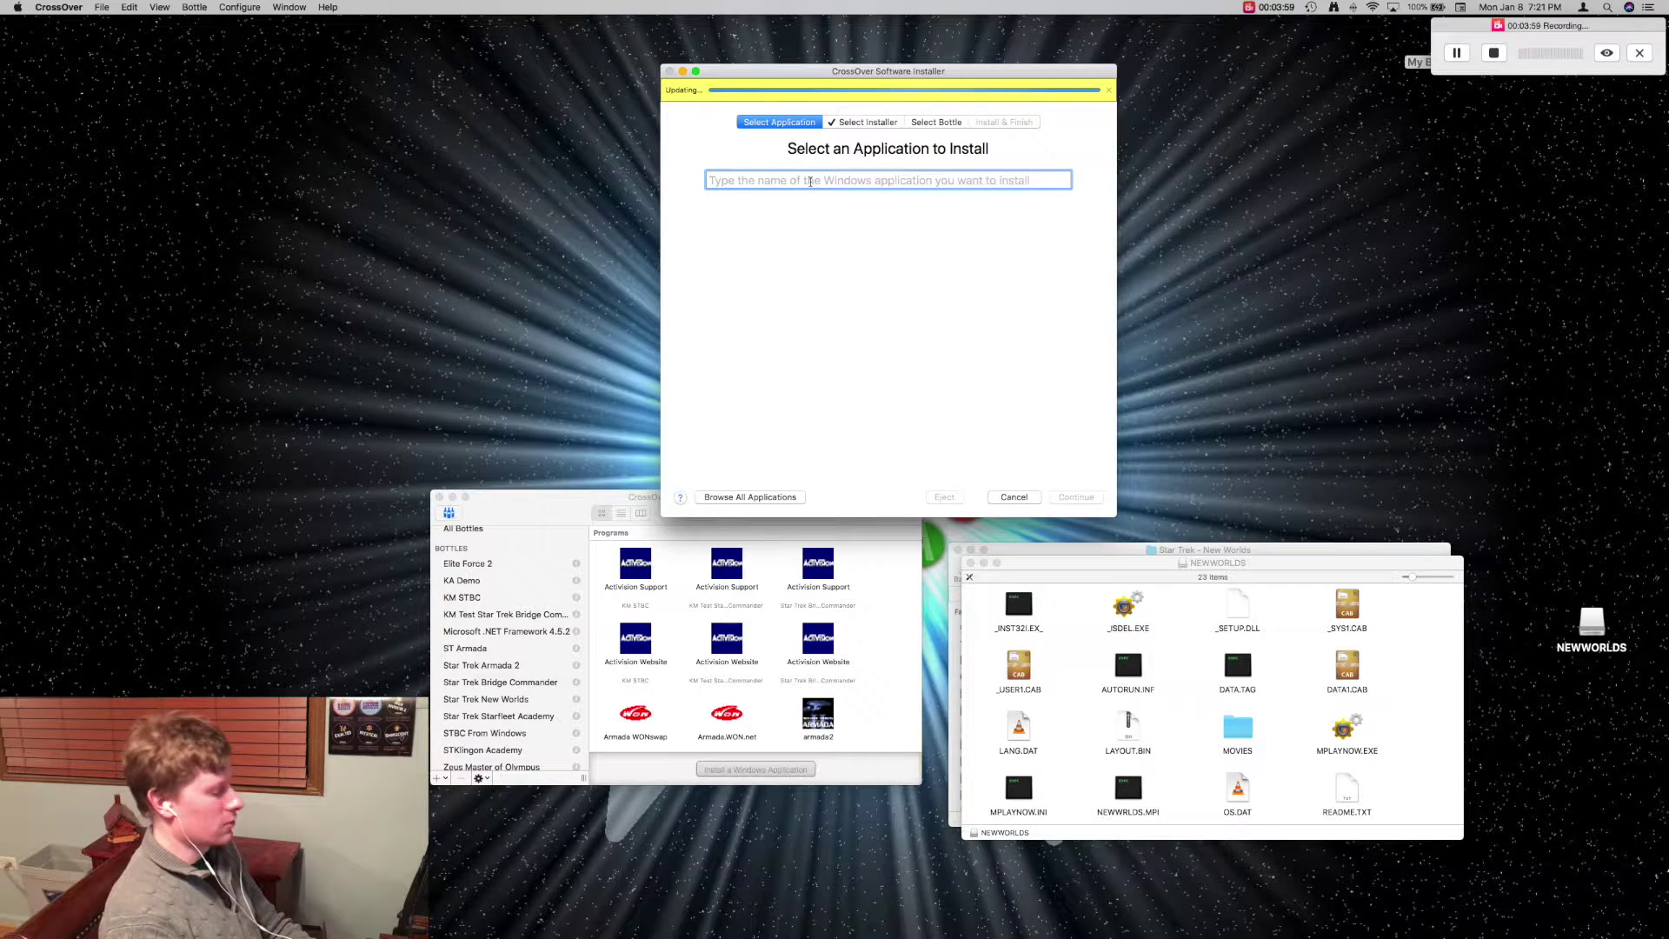
- Search for 'Star Trek New Worlds 2' and select it as an unlisted application
text(Star Tre)
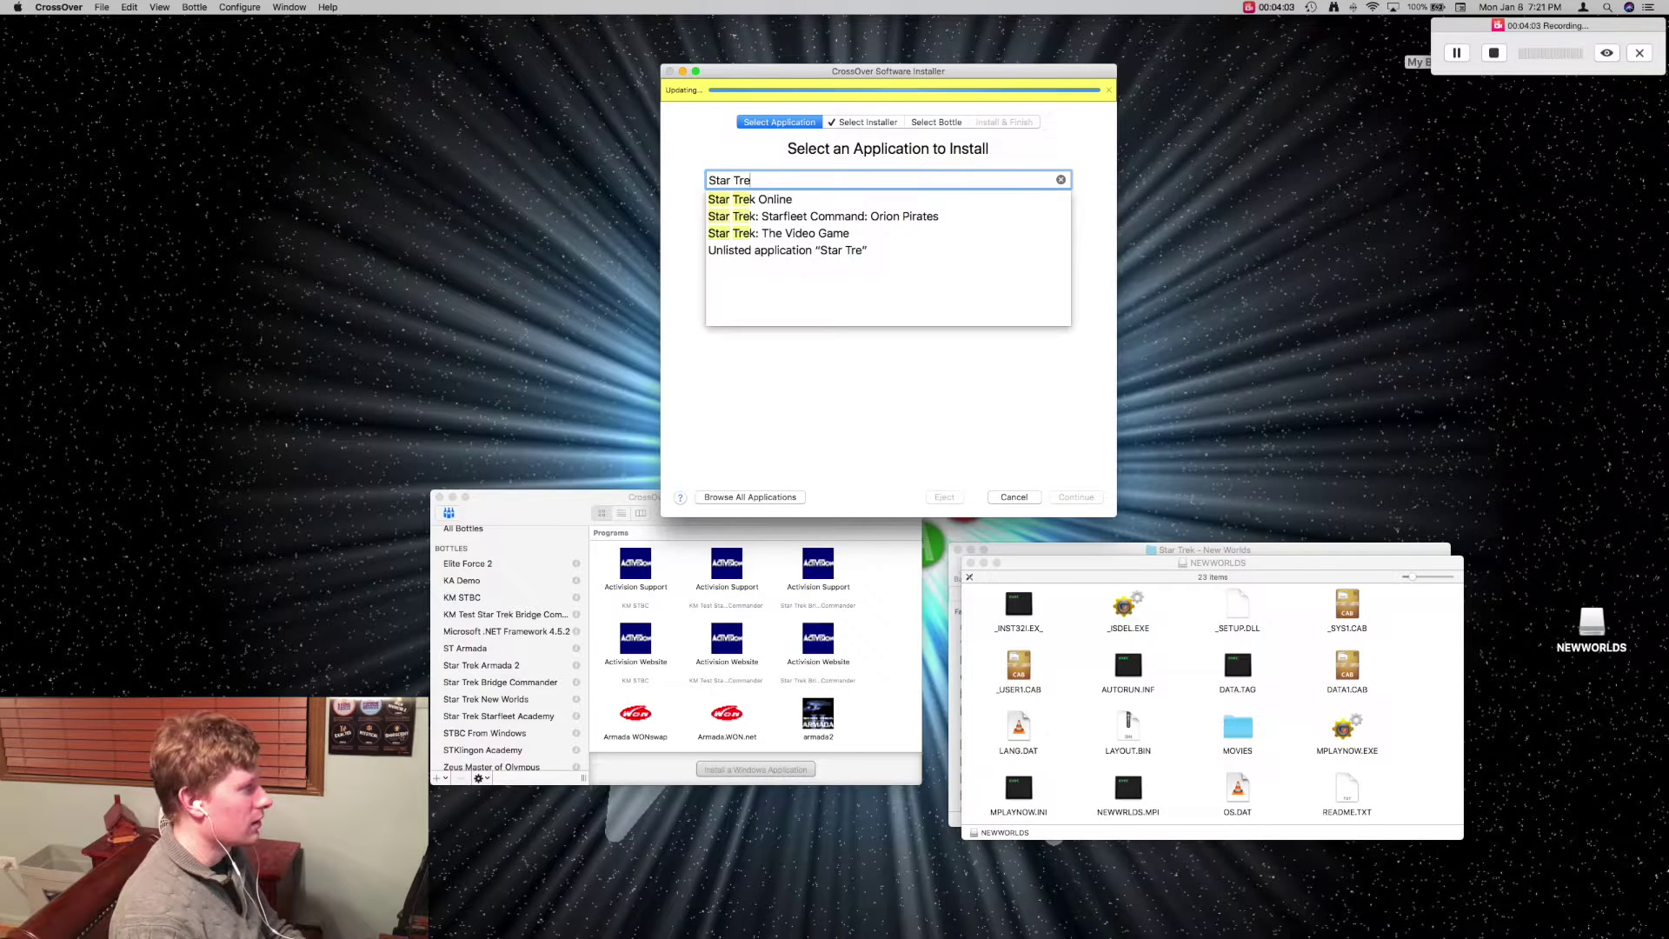
text(k New Wor)
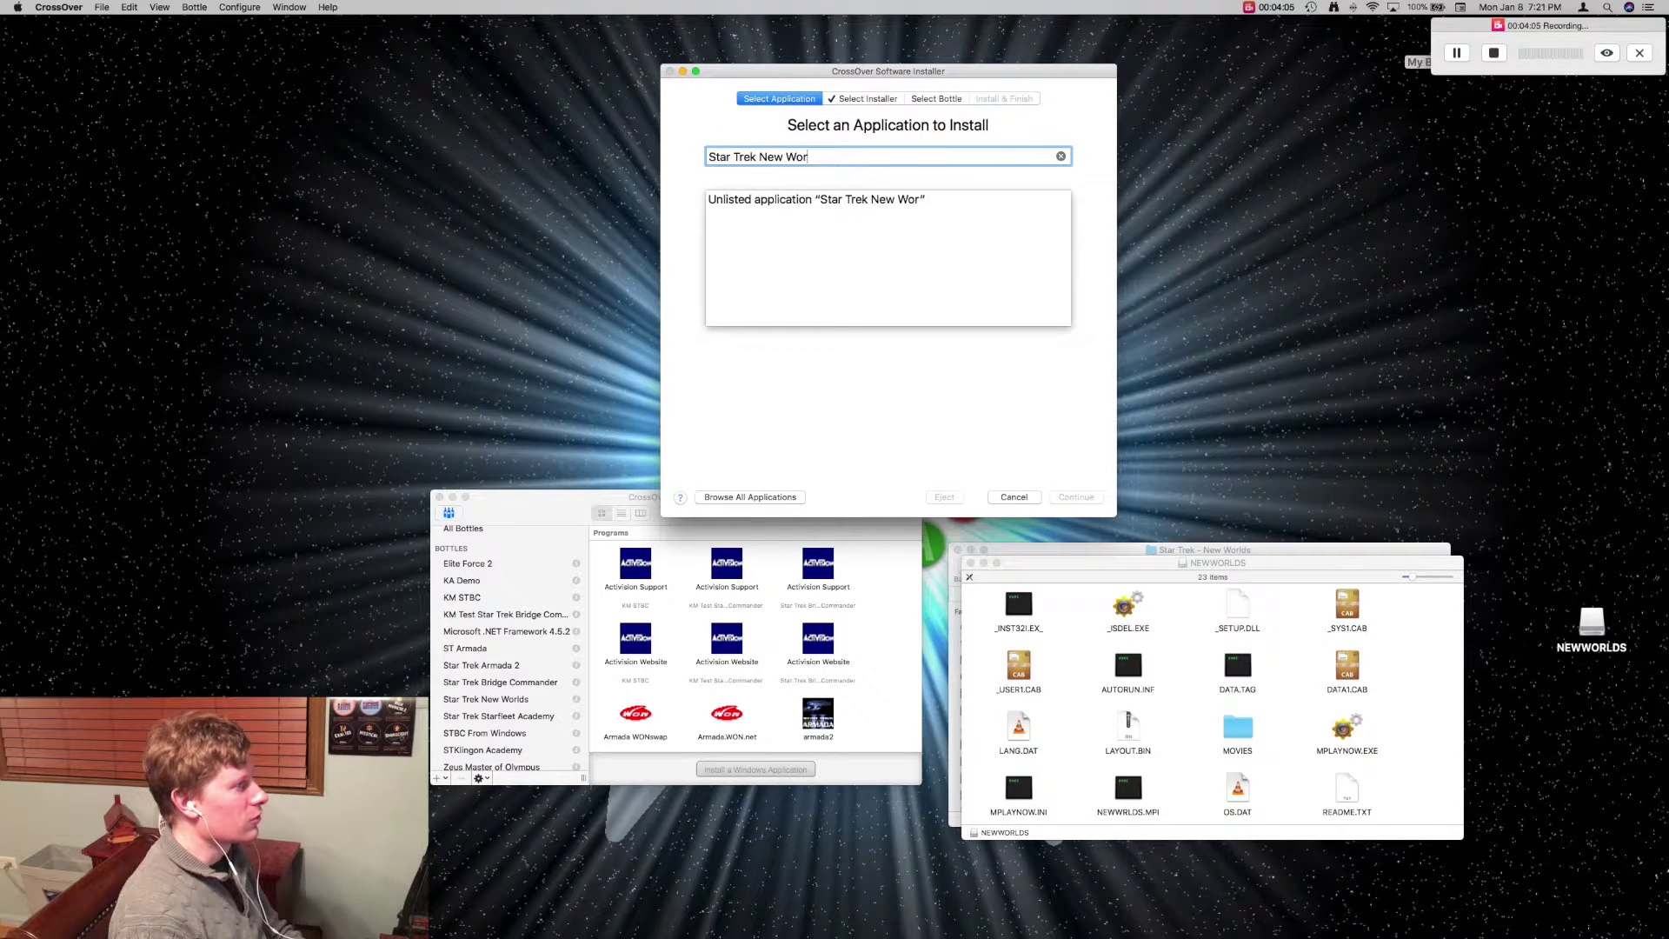
text(lds 2)
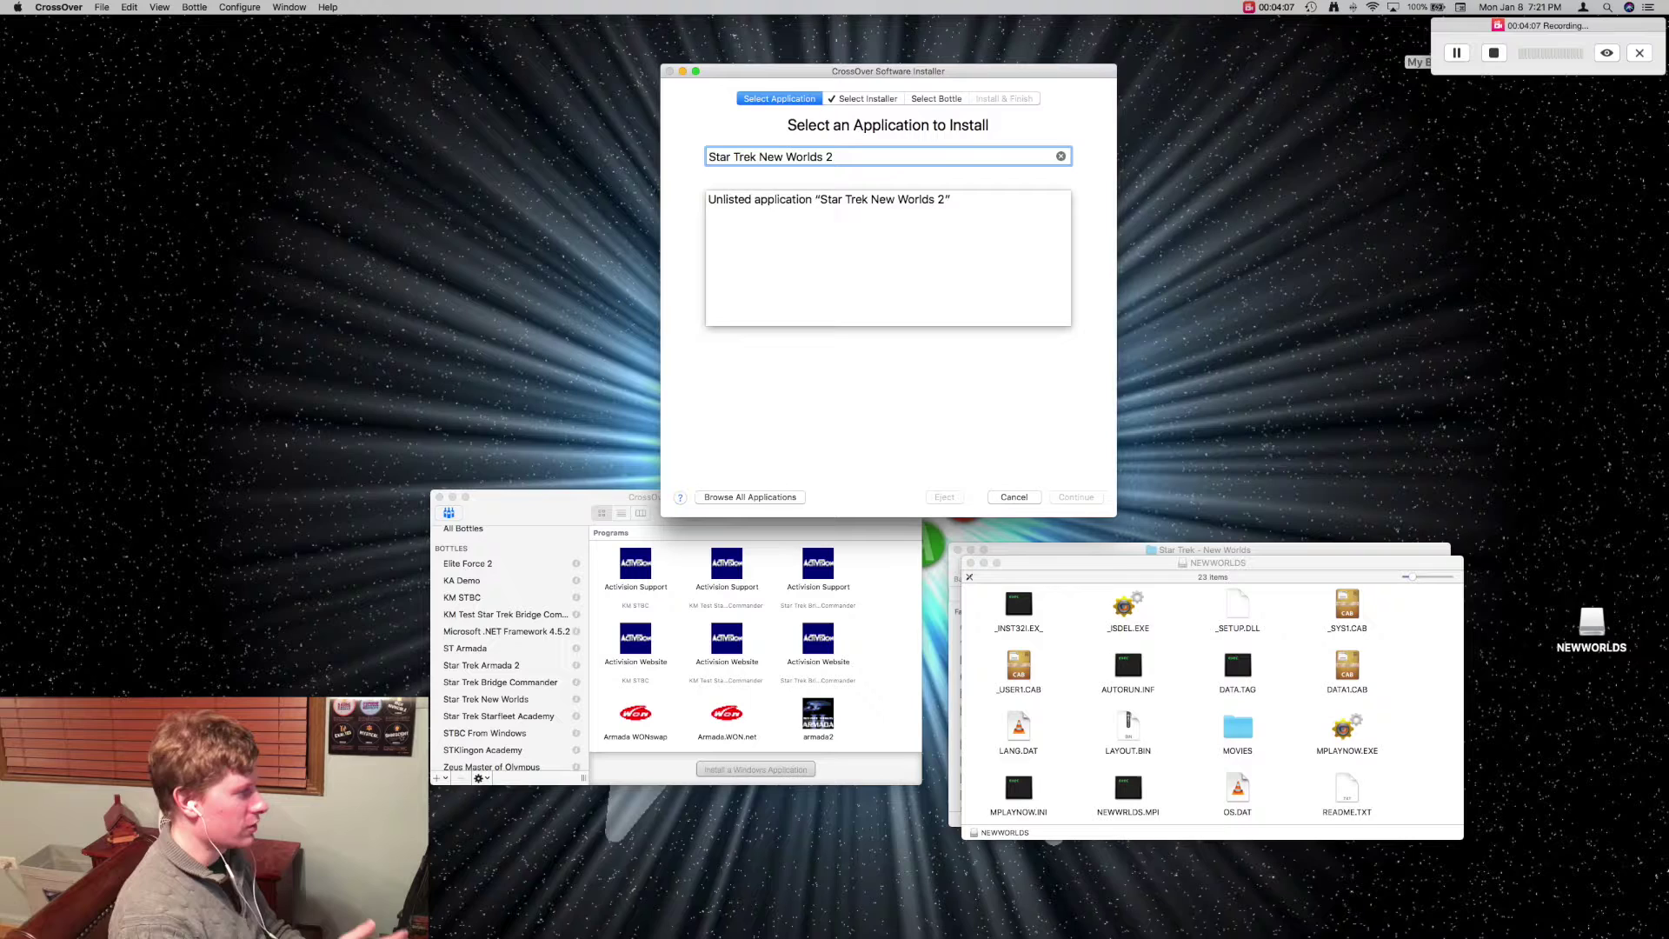
click(823, 200)
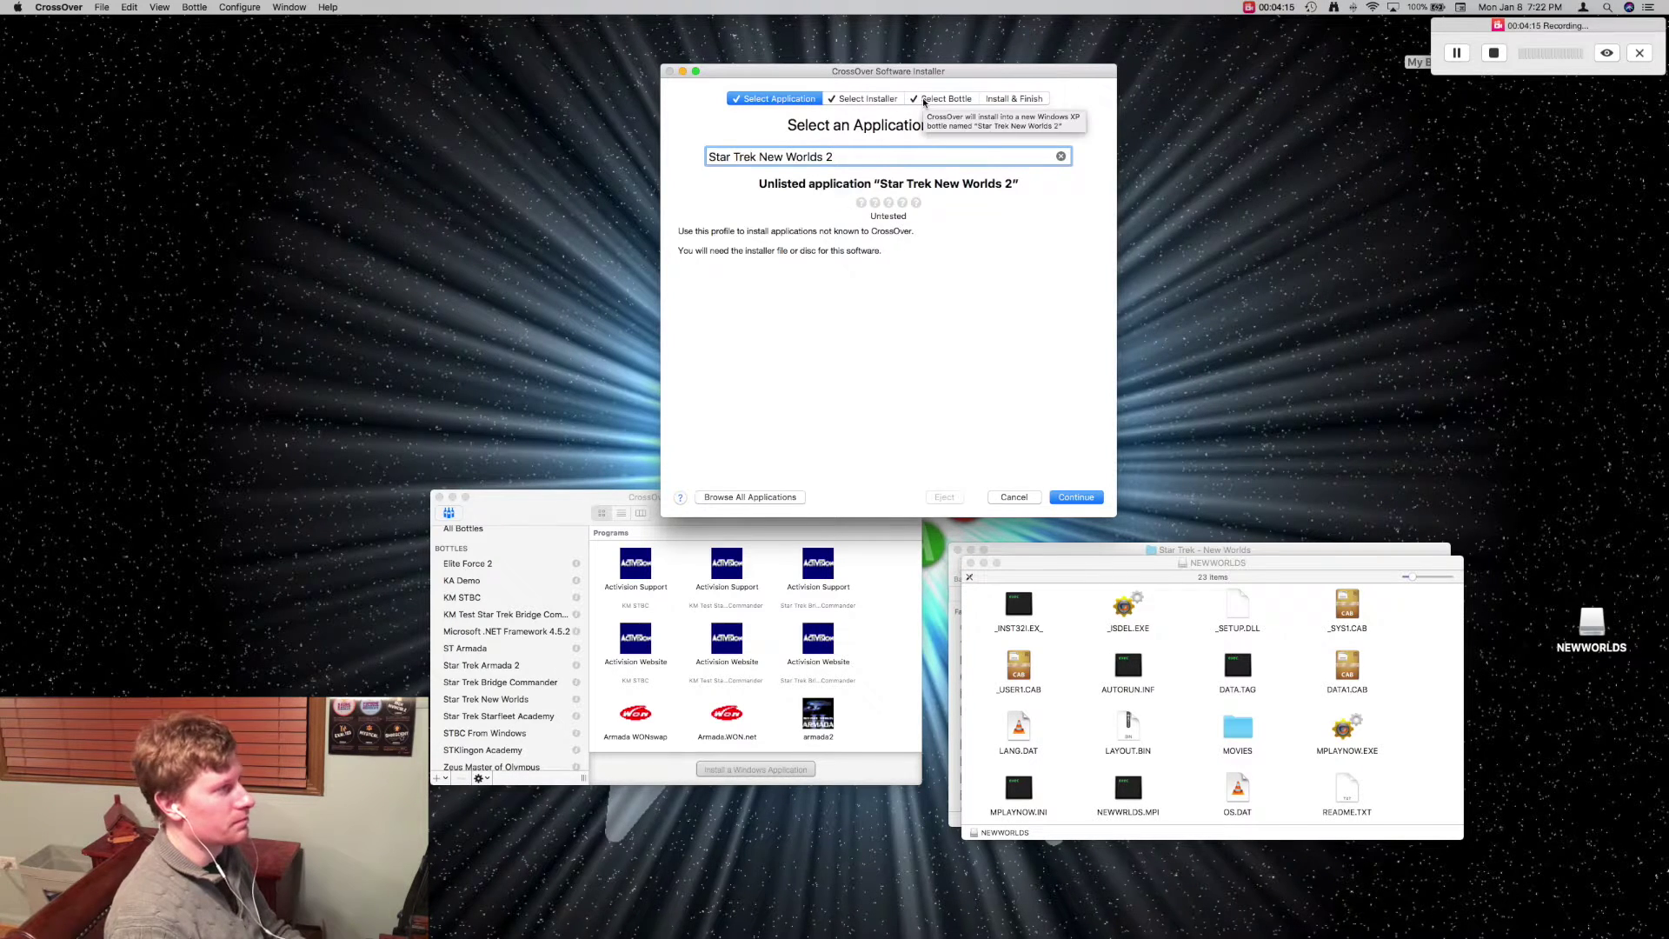
- Choose a new Windows 98 bottle and continue to the ready-to-install summary
click(924, 100)
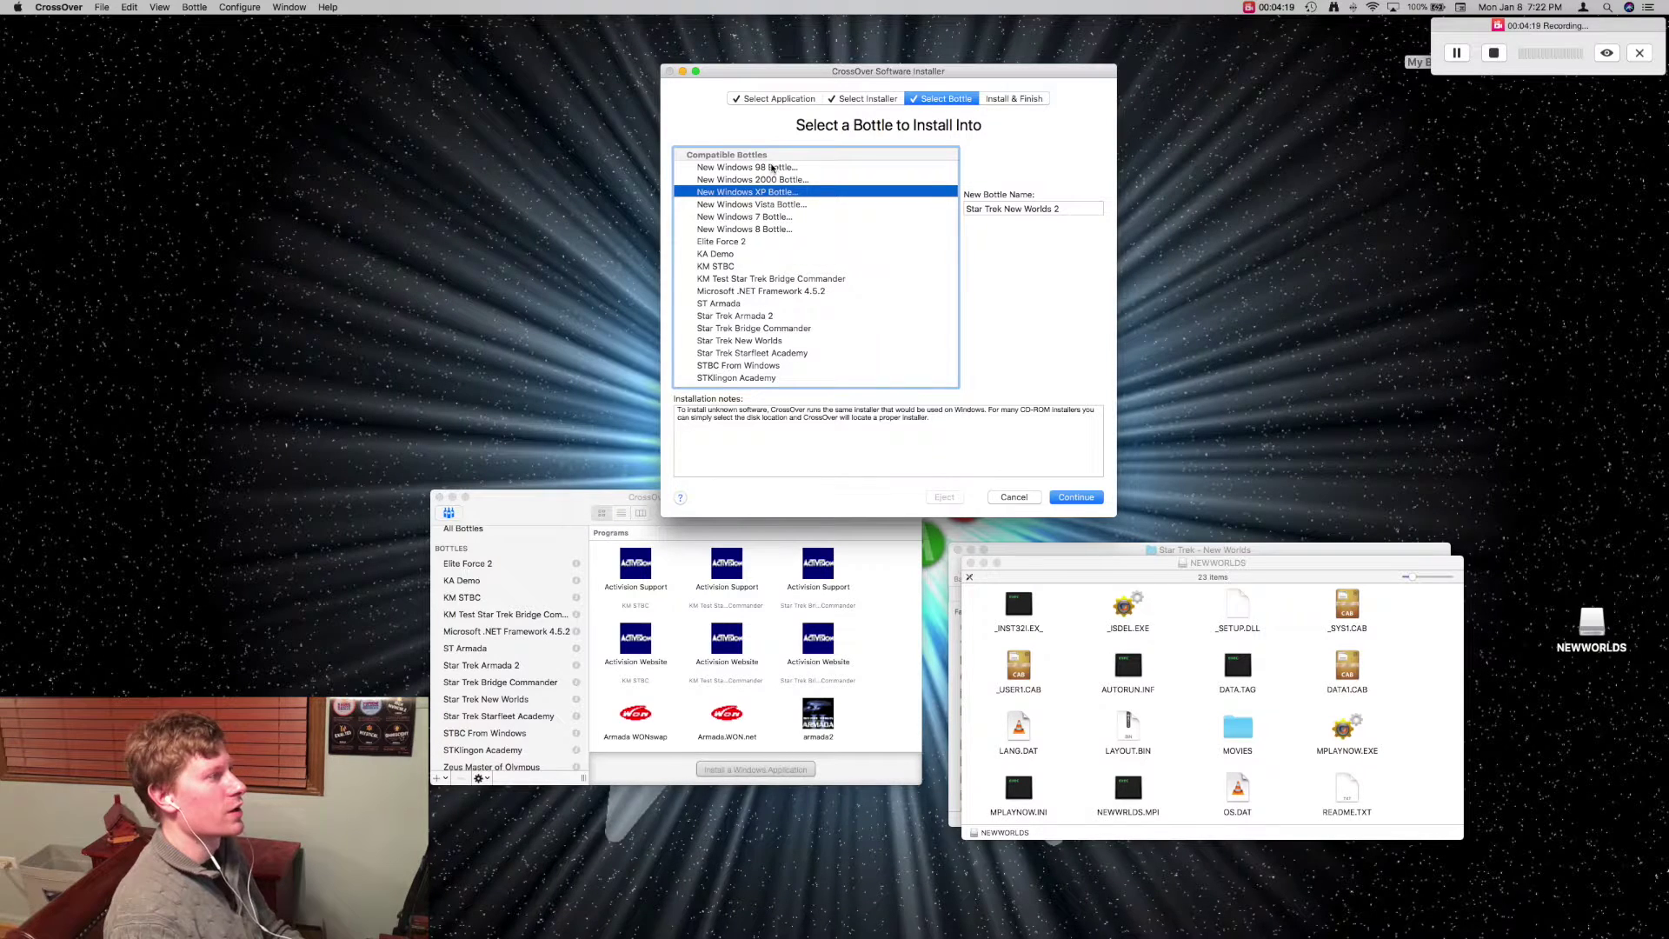
click(772, 167)
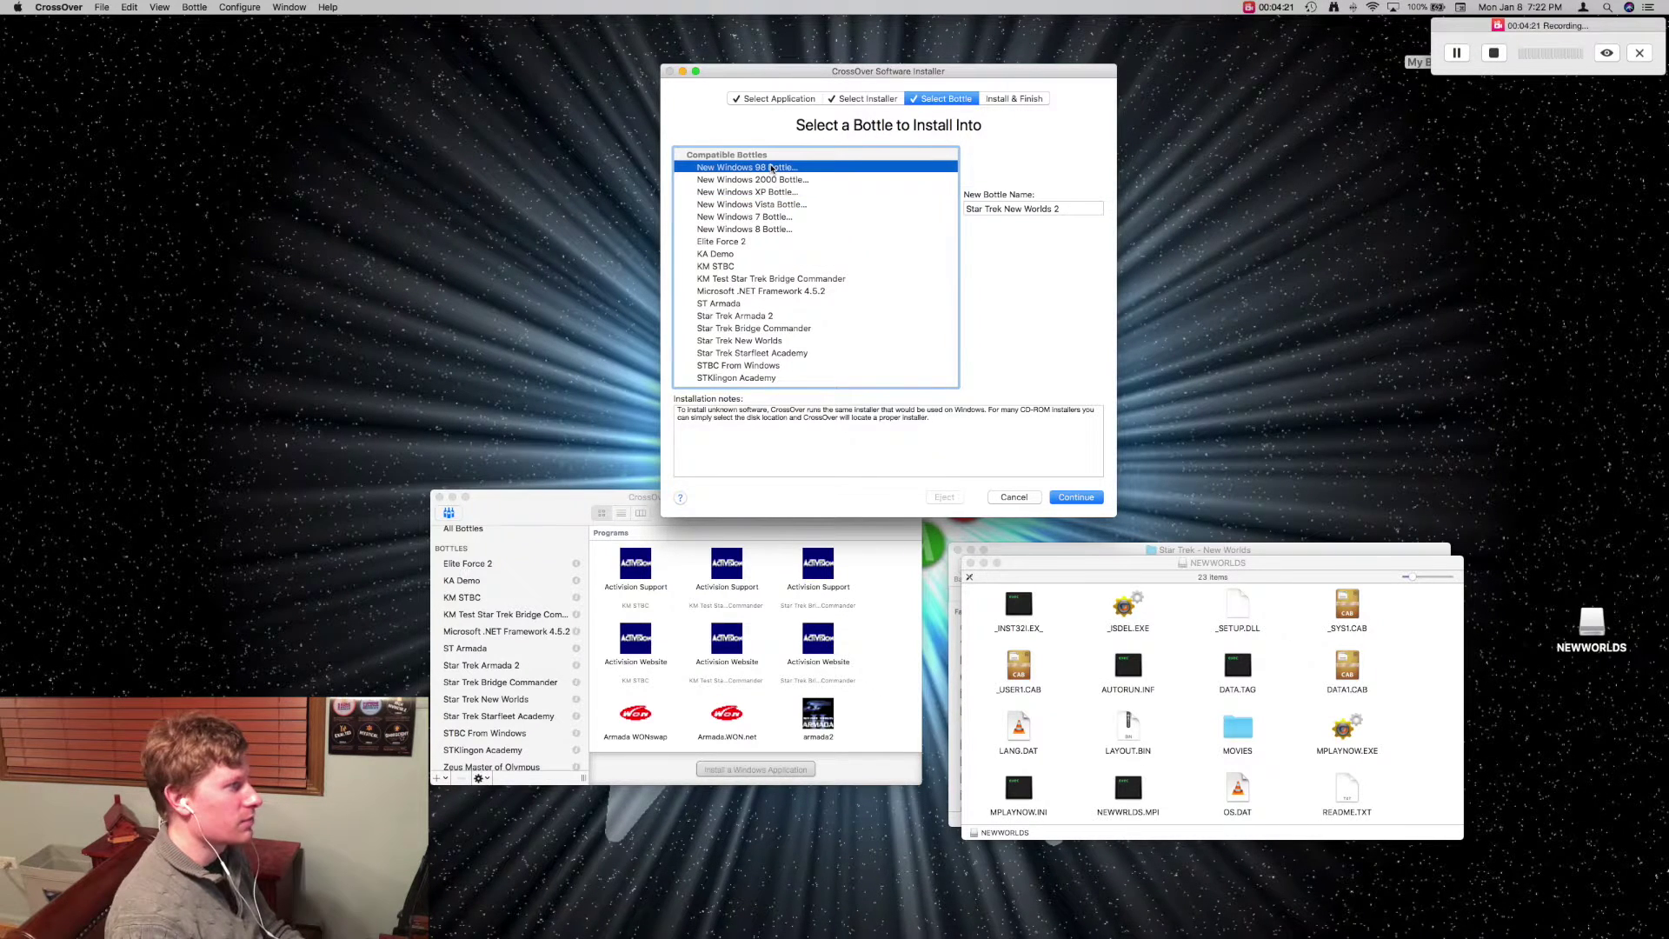
click(1086, 500)
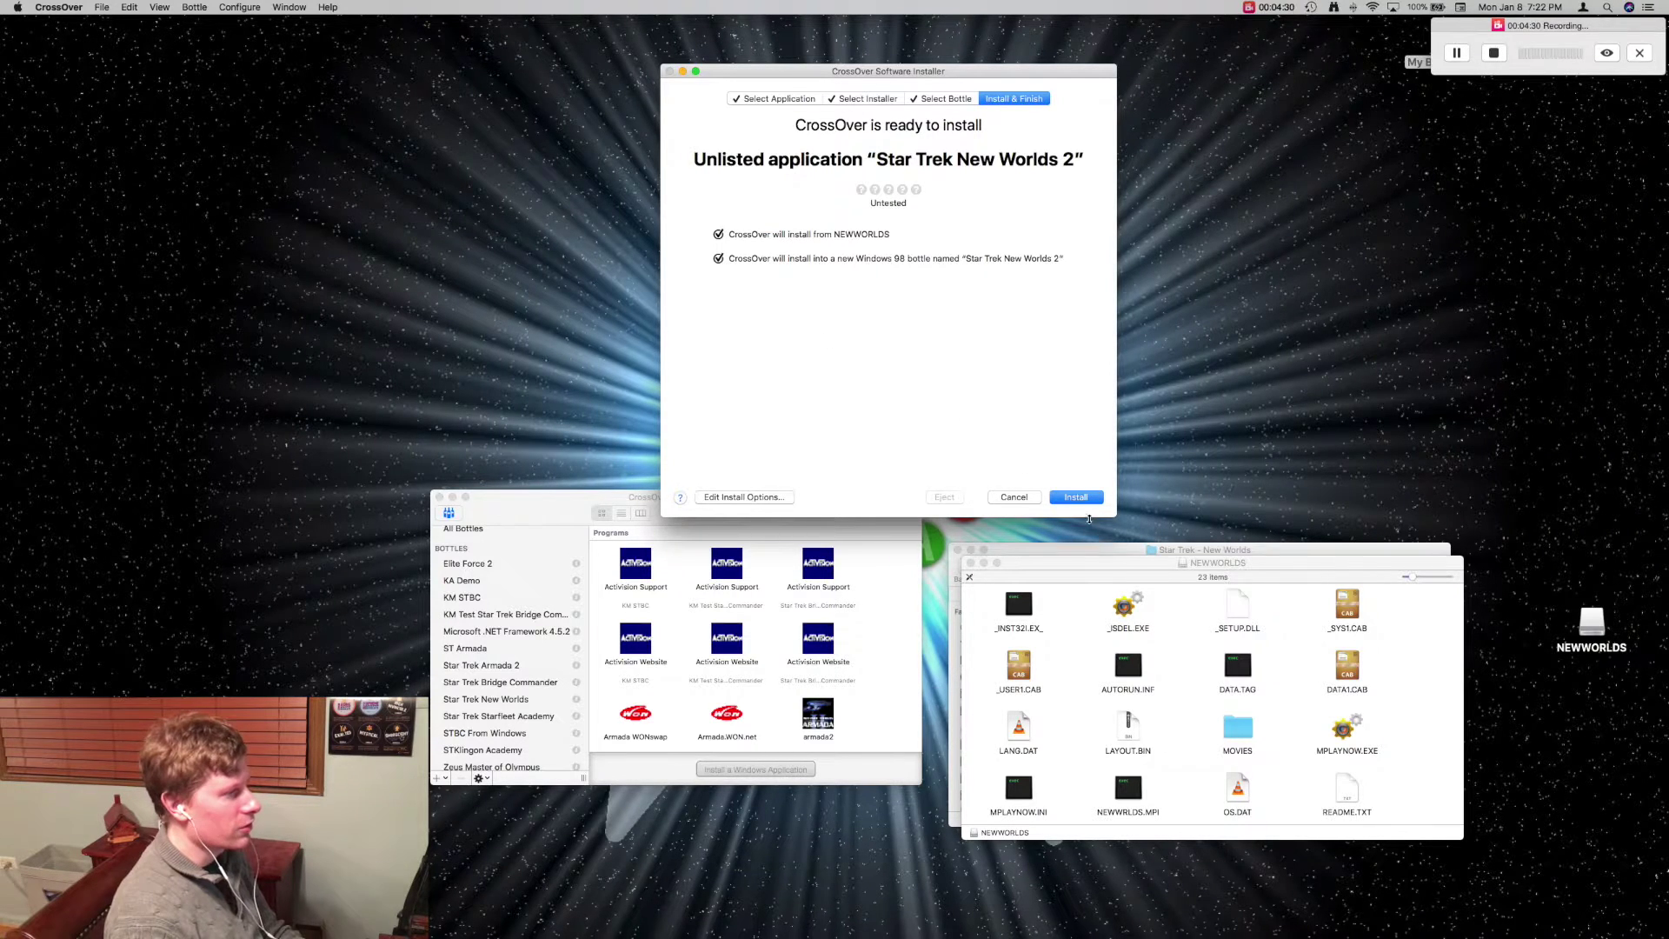
- Start the installation, creating the Star Trek New Worlds 2 bottle and launching New Worlds Setup
click(1084, 502)
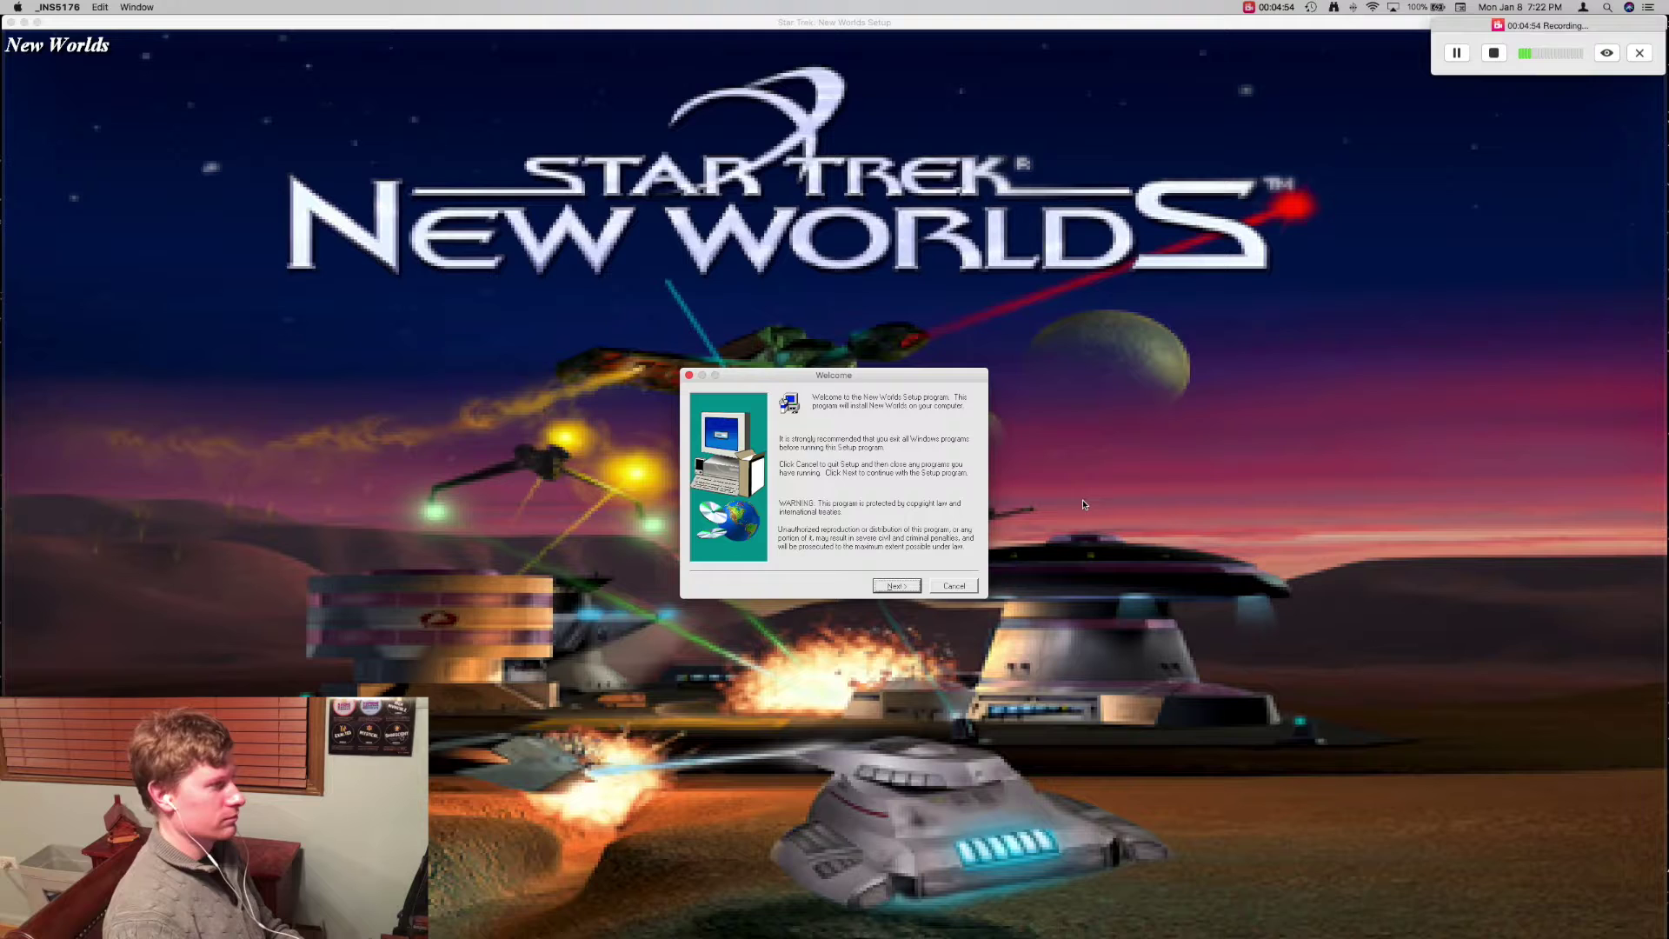
- Get past the setup welcome and keep the default New Worlds destination folder to copy files
click(898, 585)
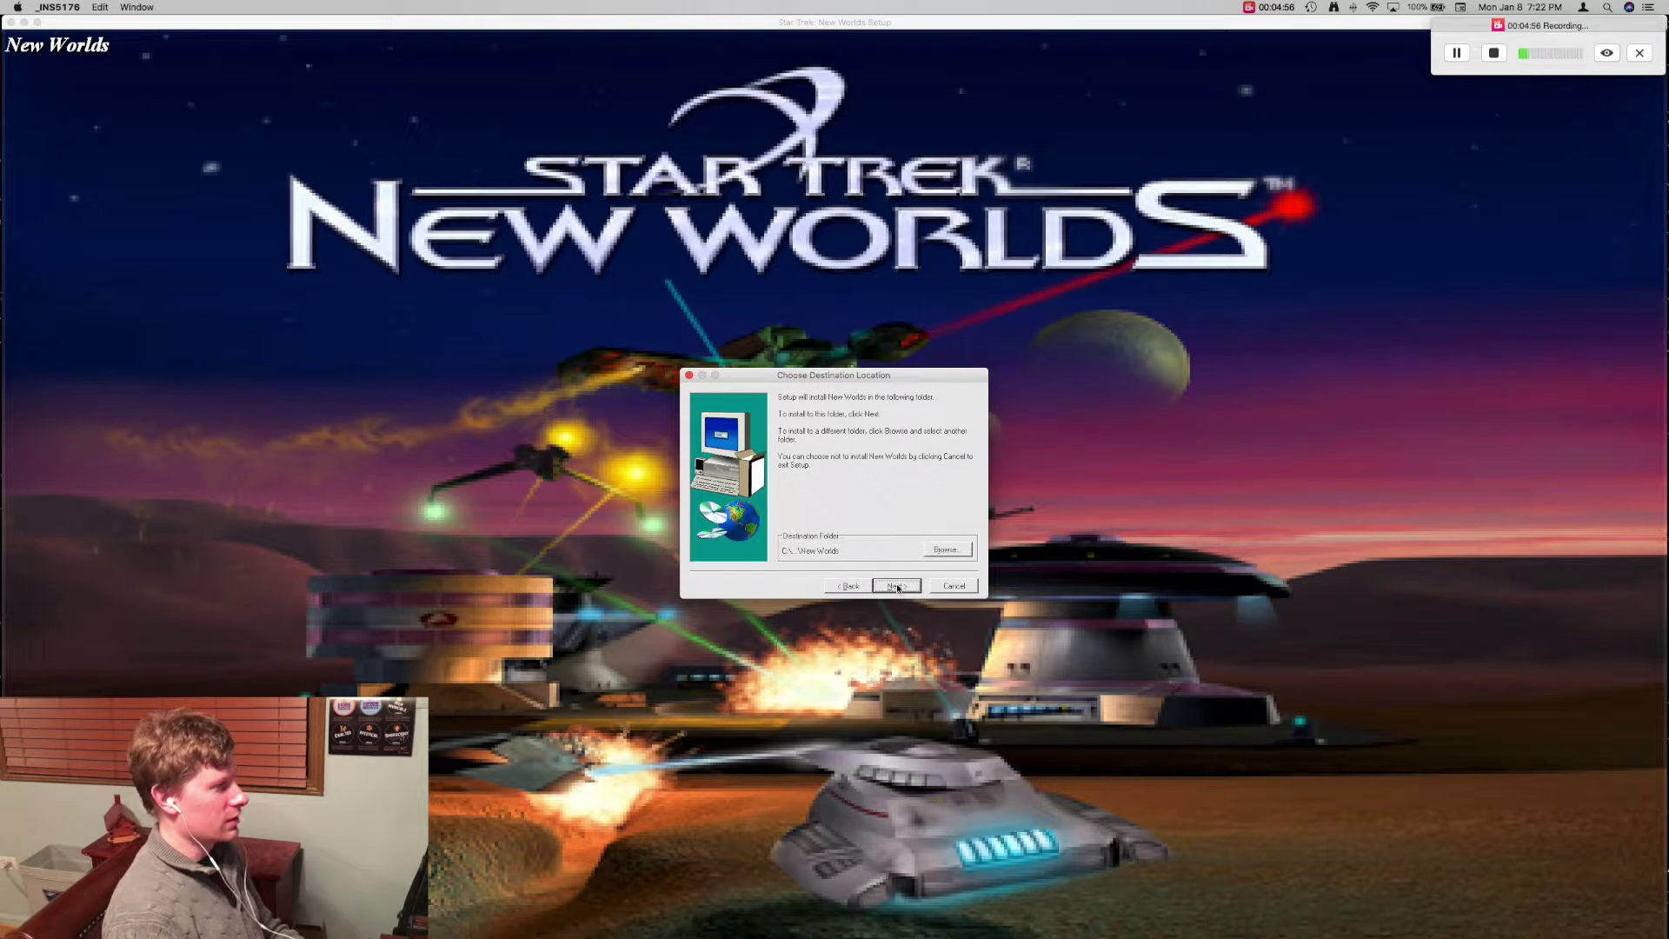
click(898, 586)
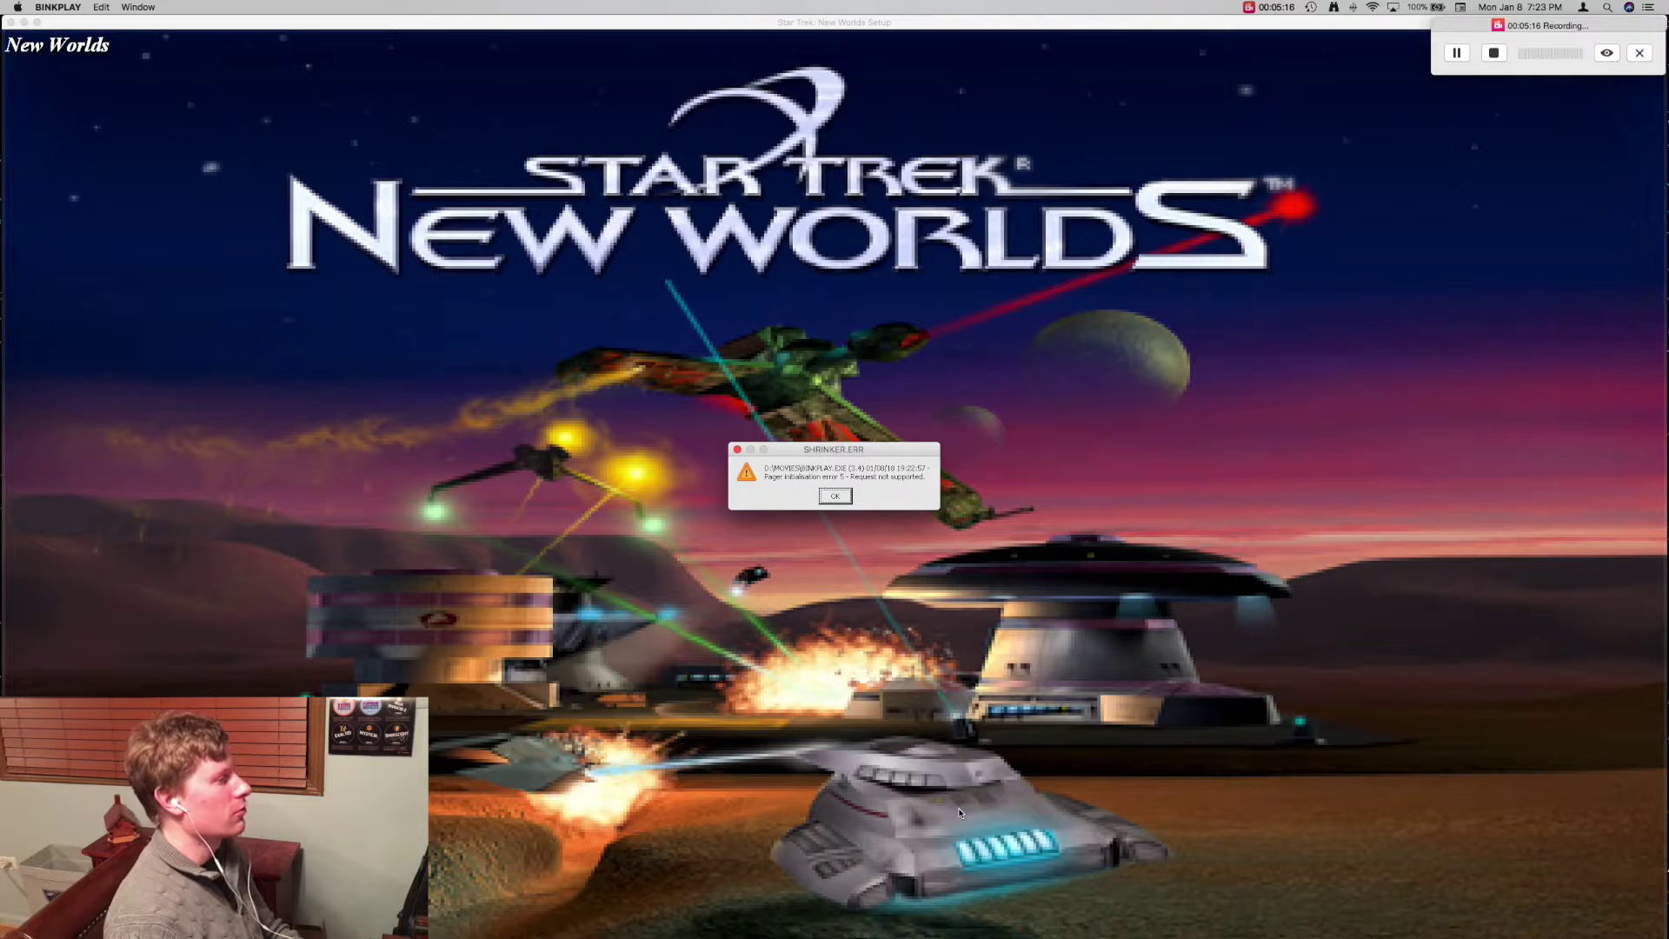
- Dismiss the SHRINKER.ERR error, accept DirectX 7.0a and its license, then dismiss the DirectX error
click(835, 497)
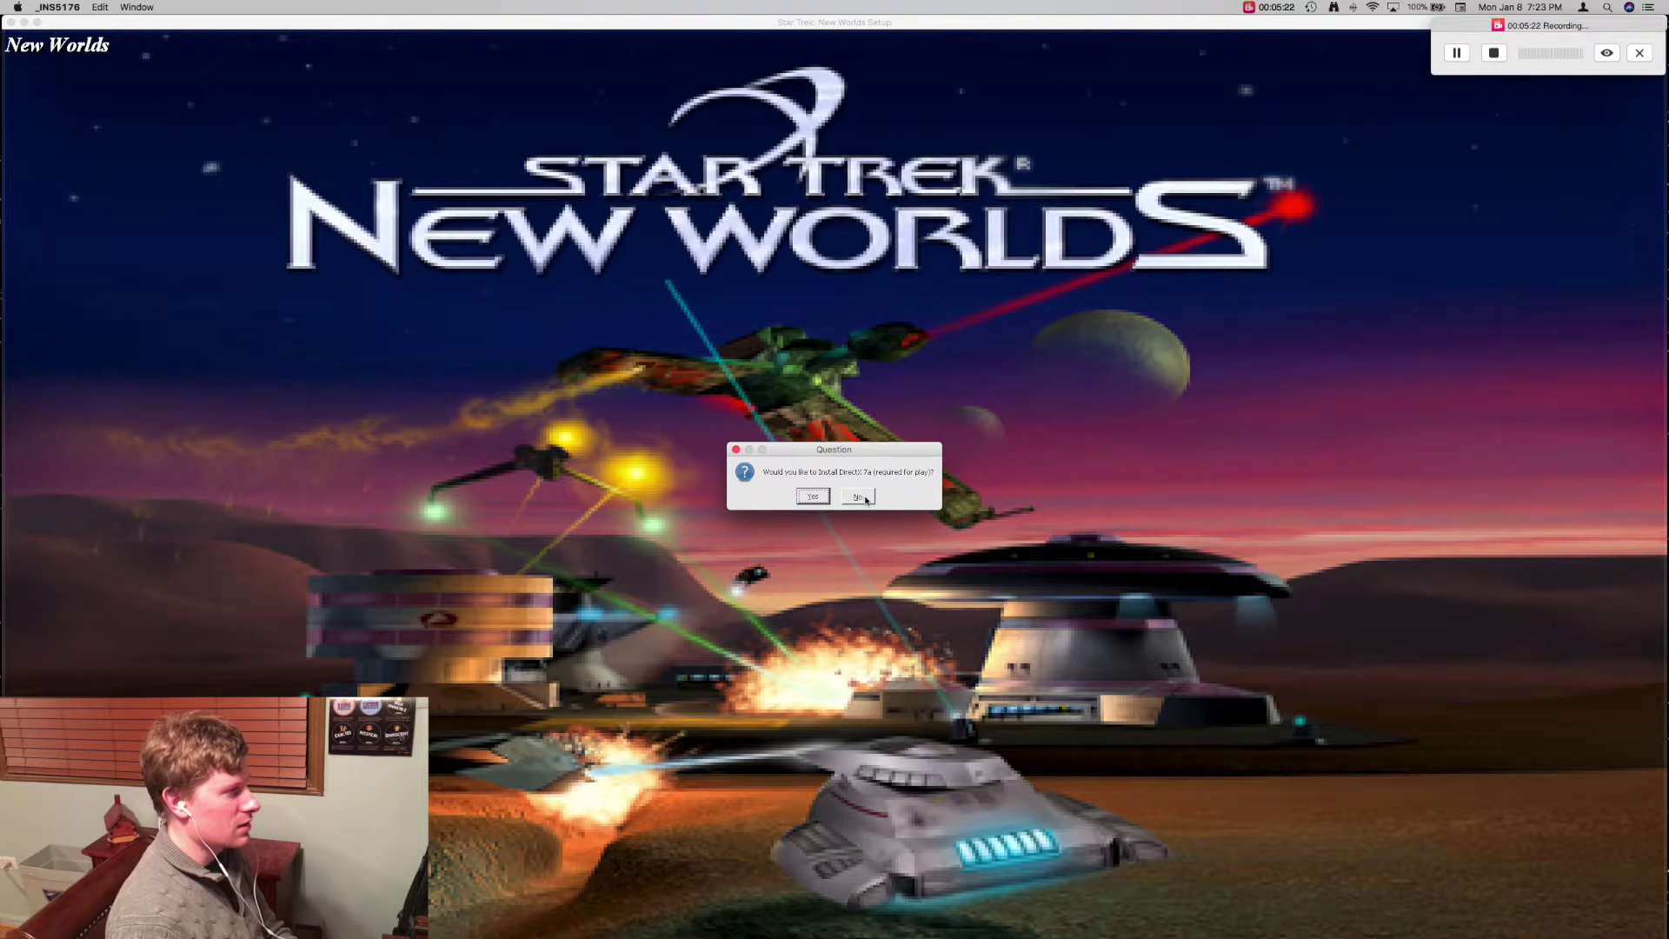
click(811, 497)
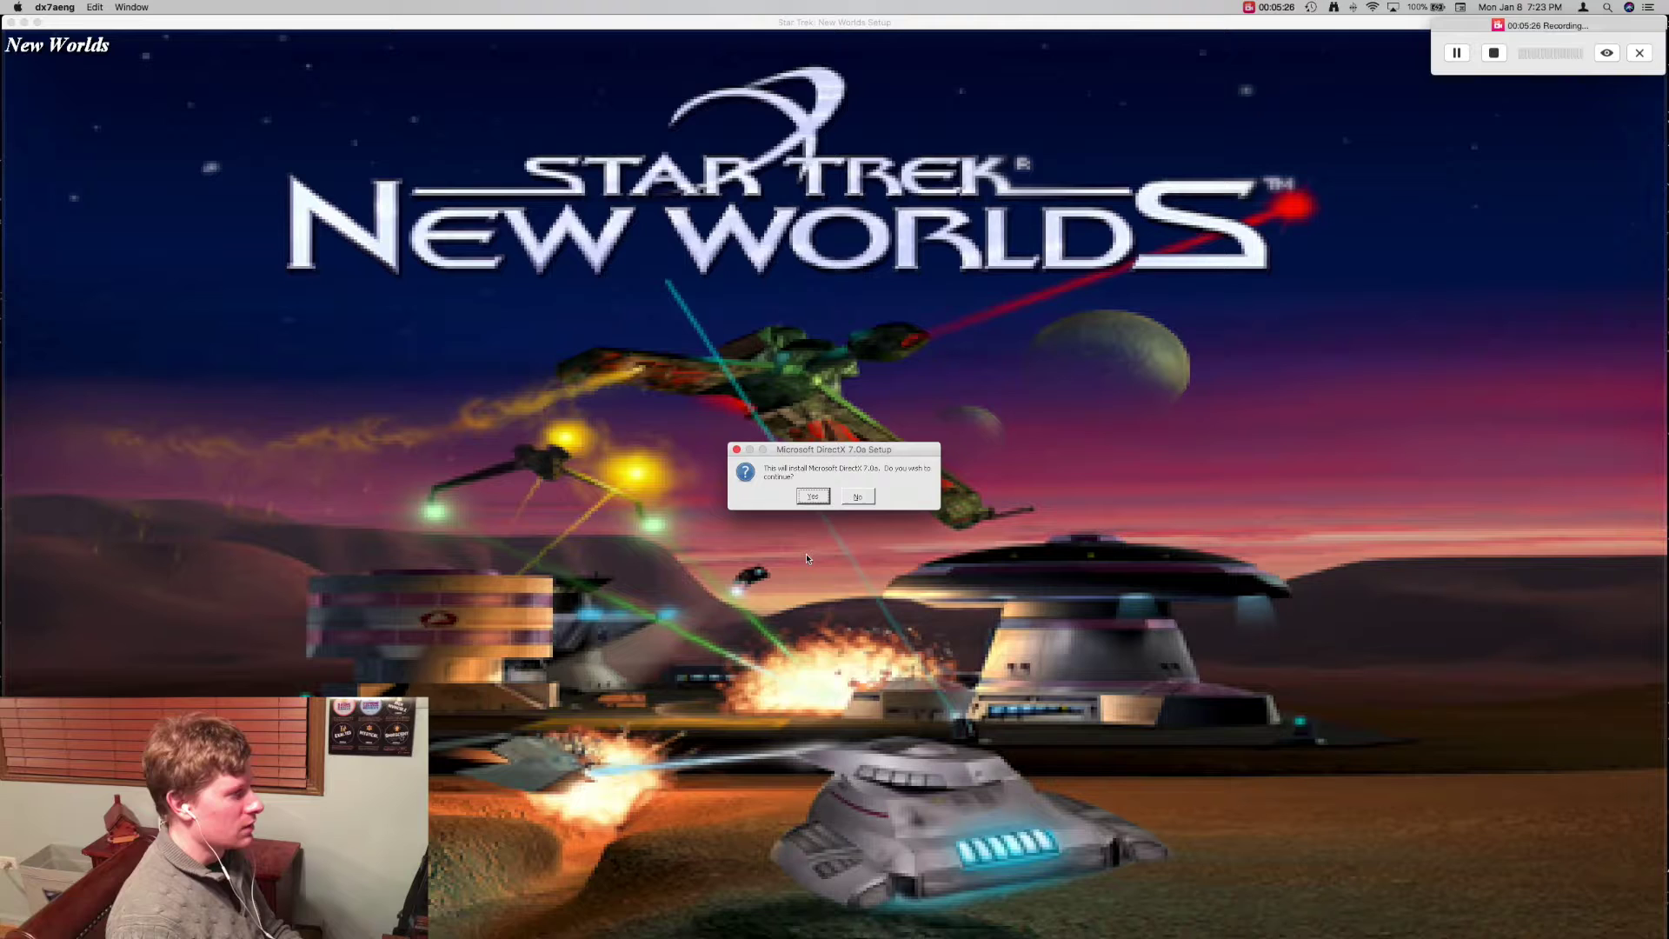
click(814, 496)
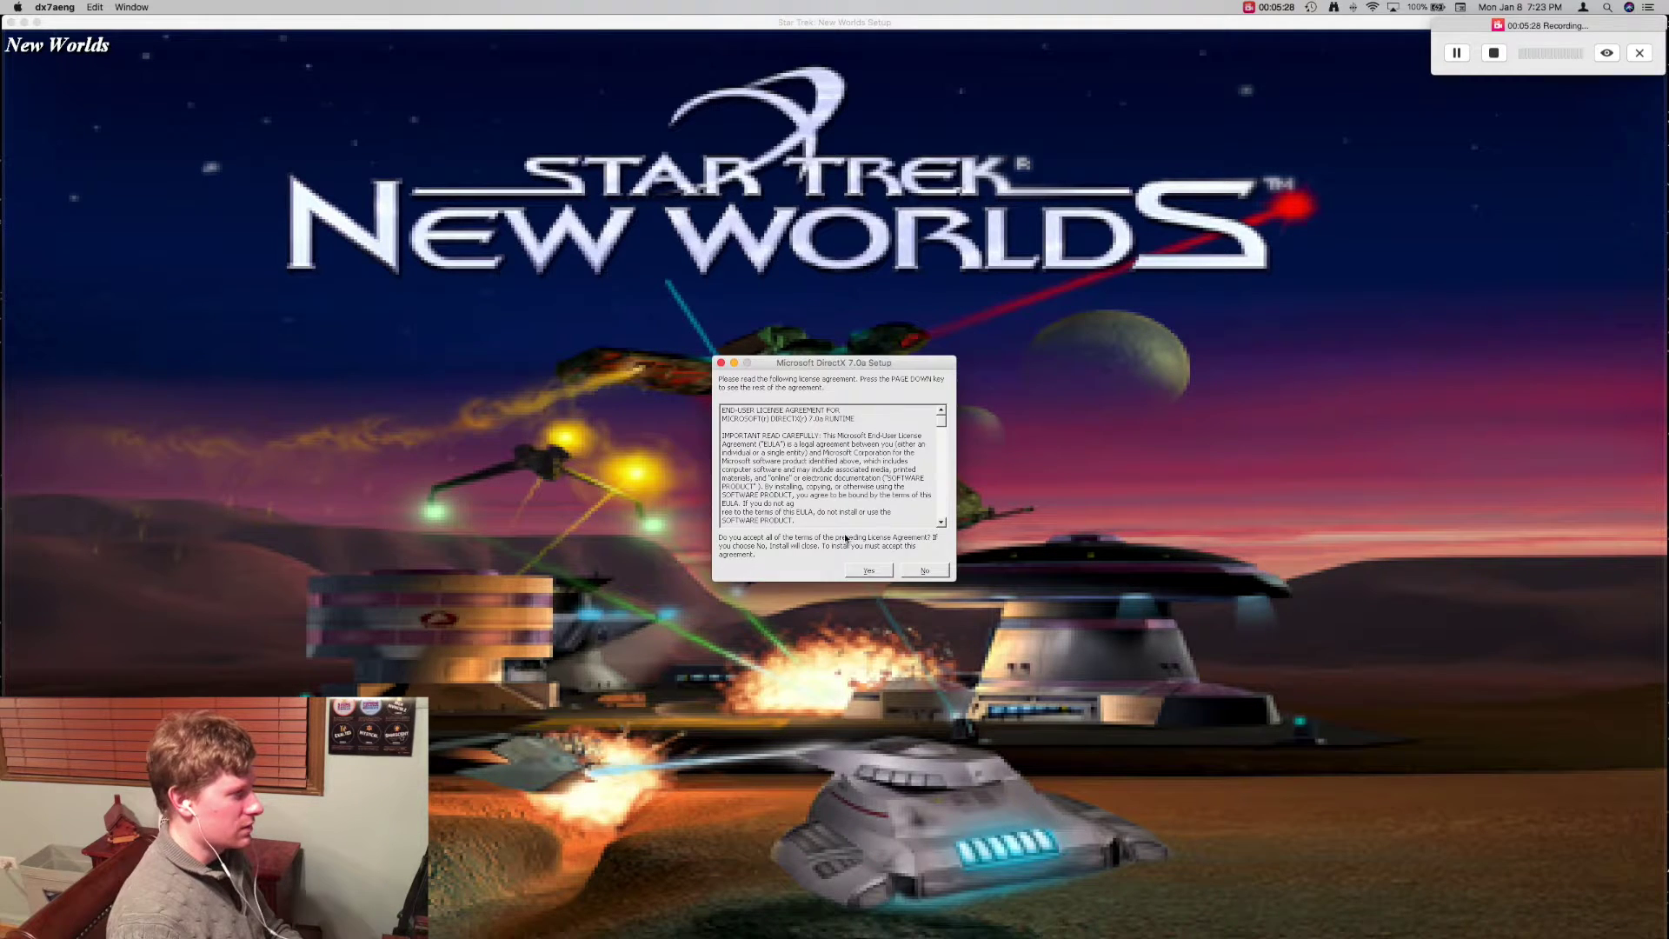
click(868, 571)
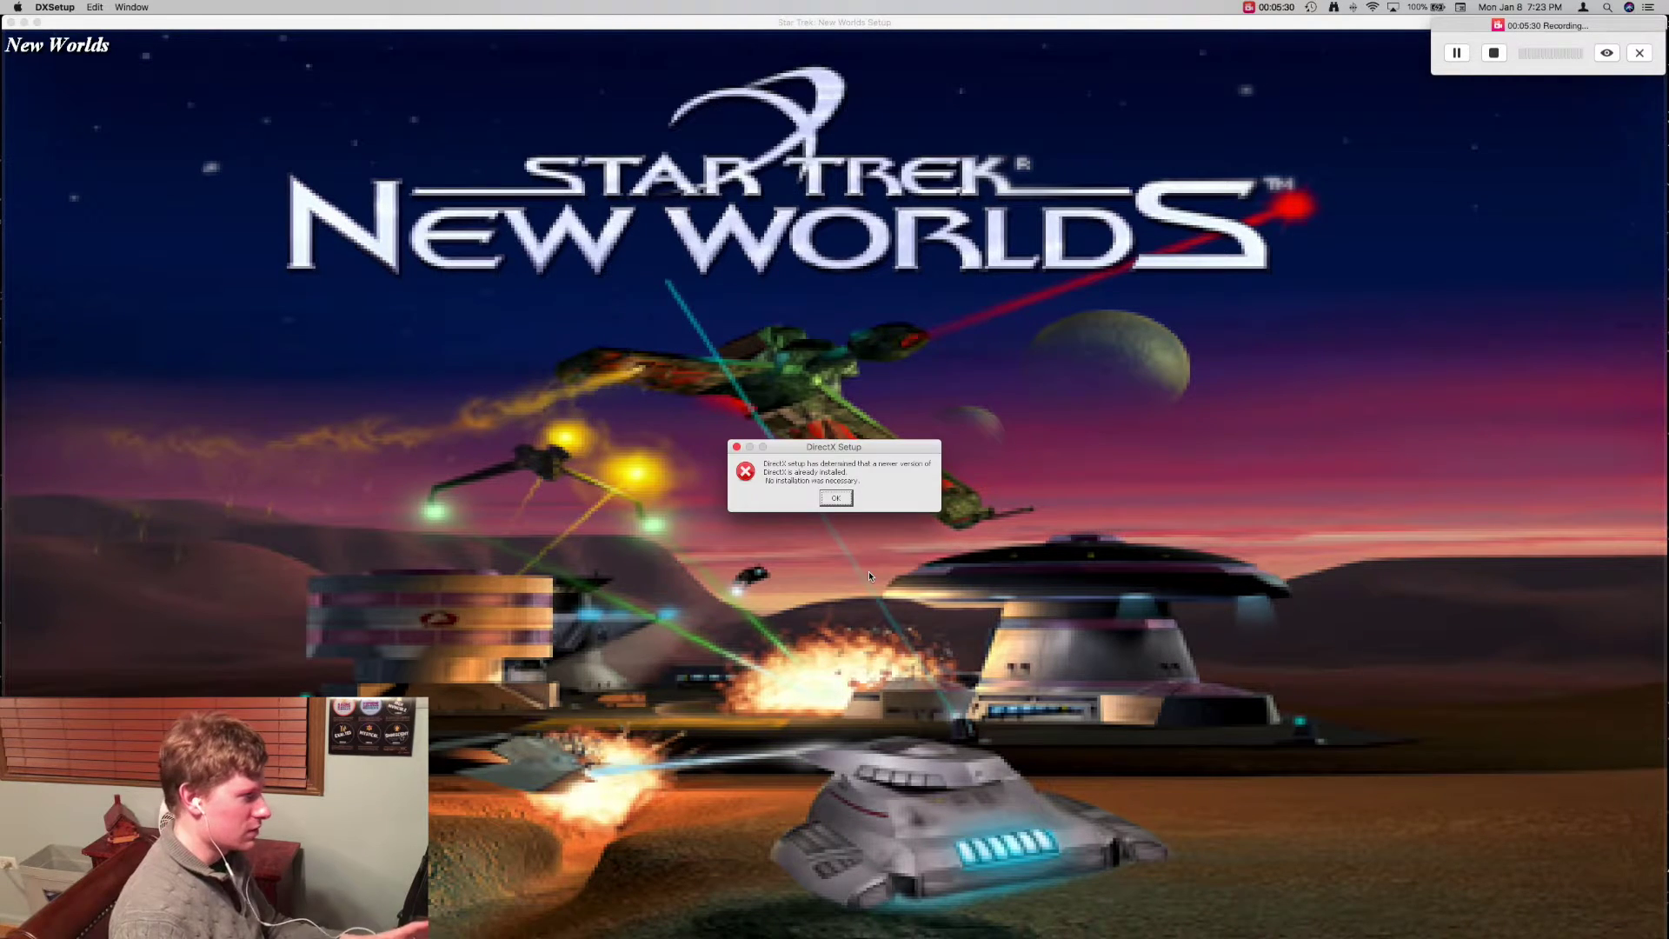
click(835, 498)
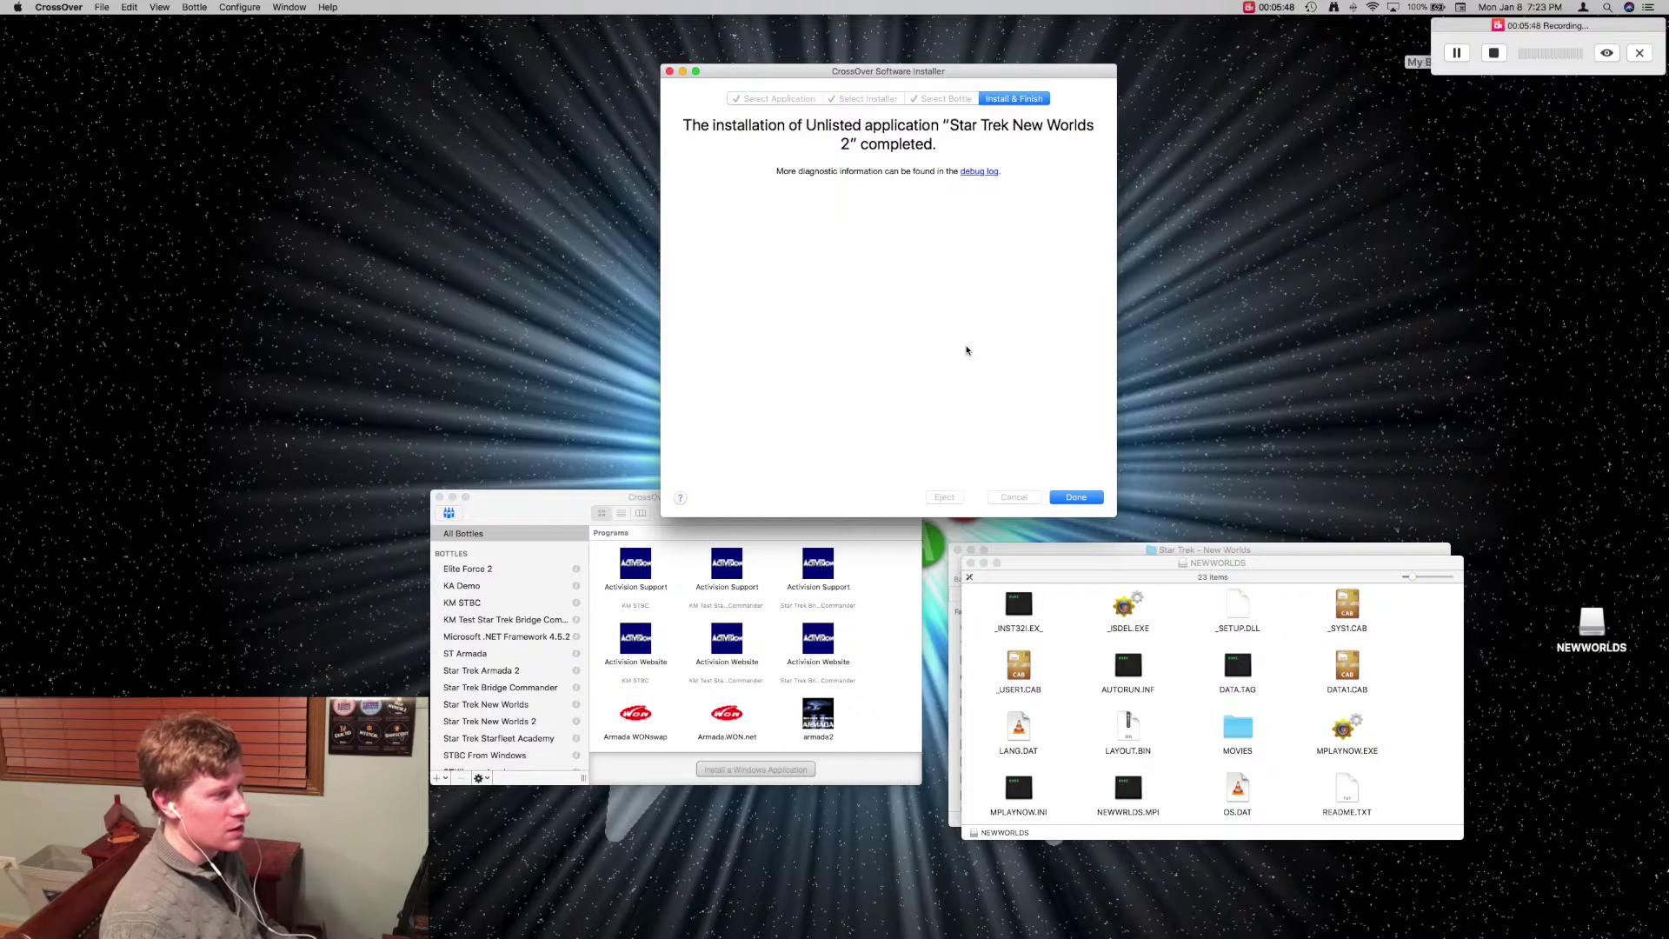
- Bring Finder forward, enter the STAR_TREK-NEW_WORLDS folder and open Manual.pdf
click(1128, 553)
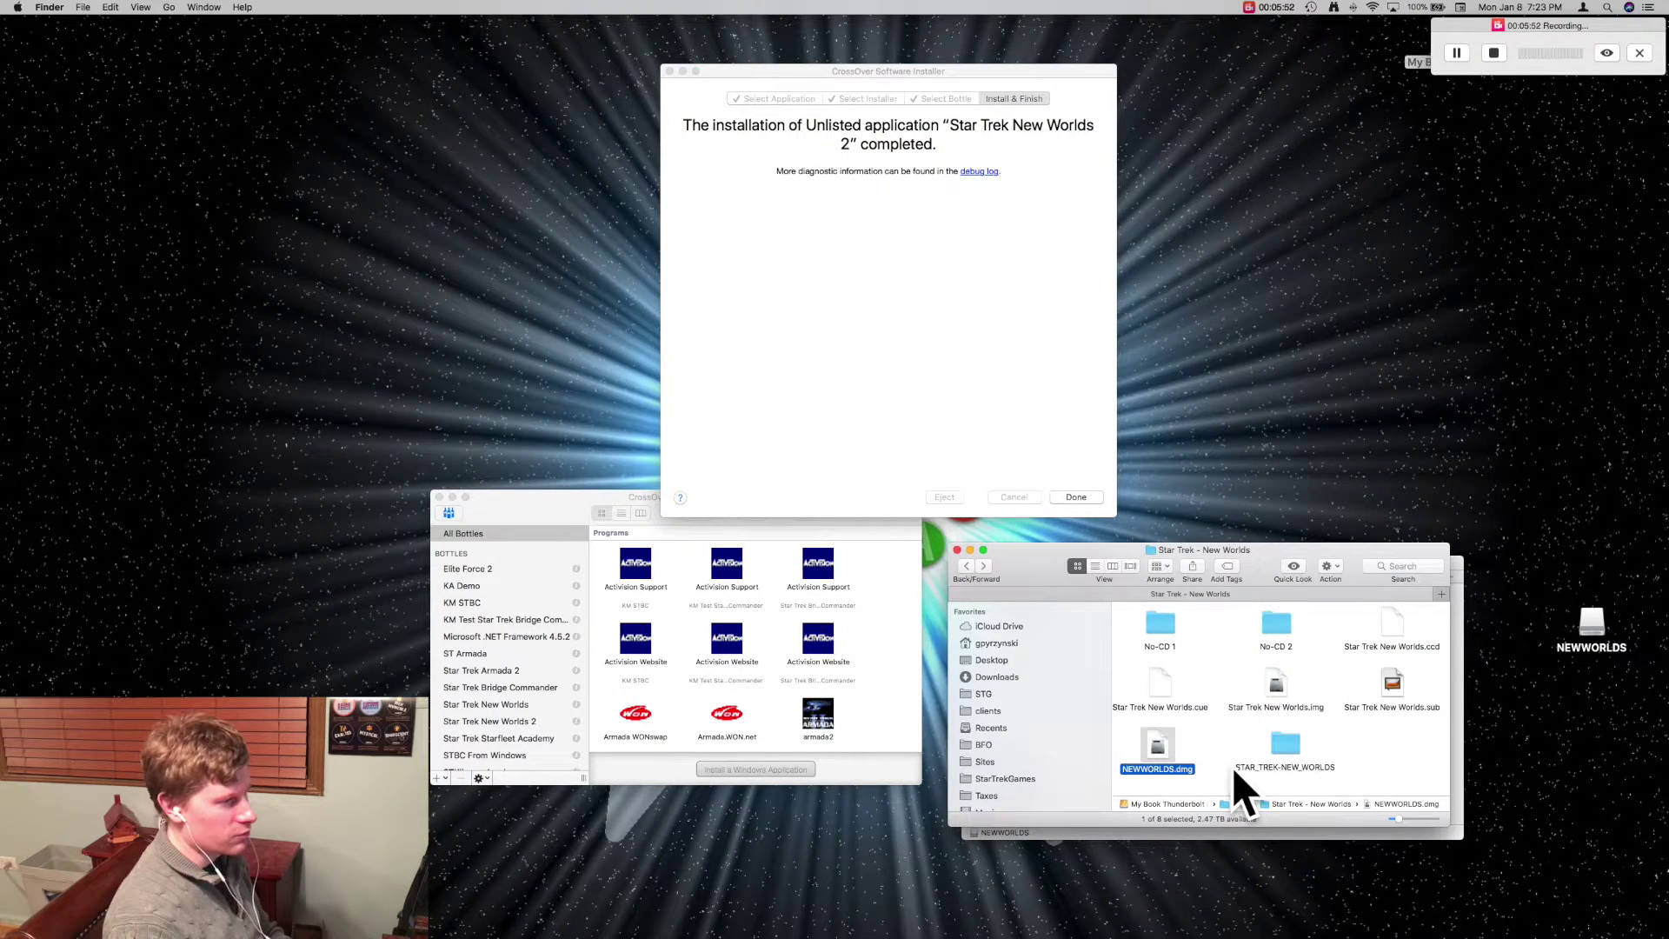
double_click(1285, 746)
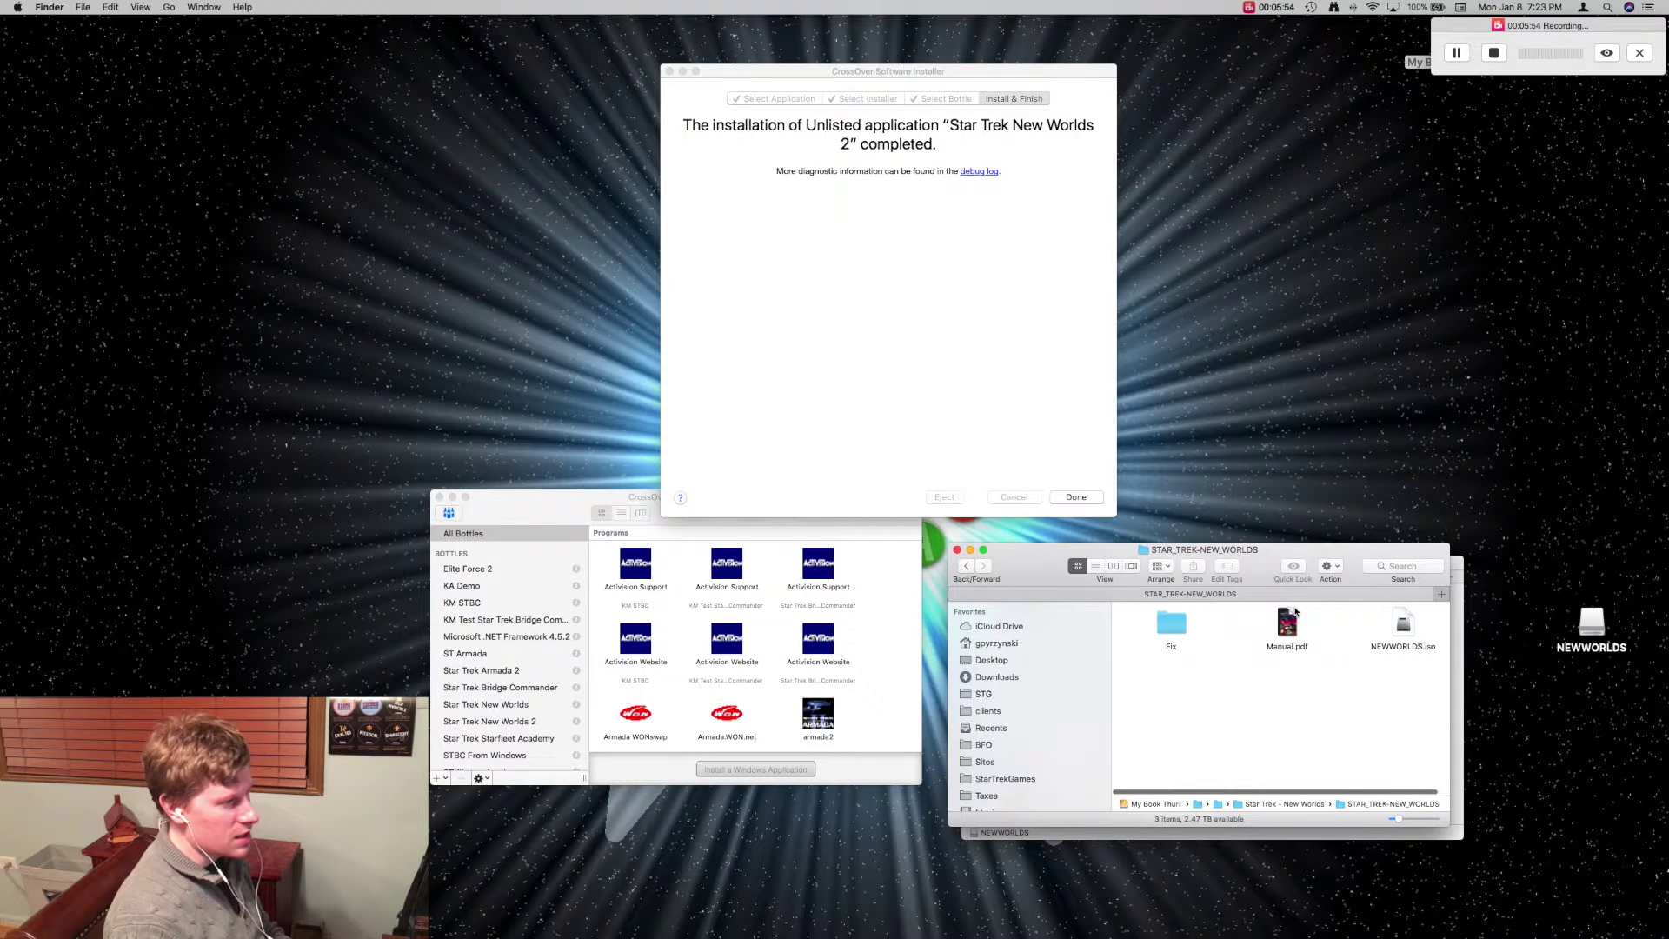
double_click(1287, 637)
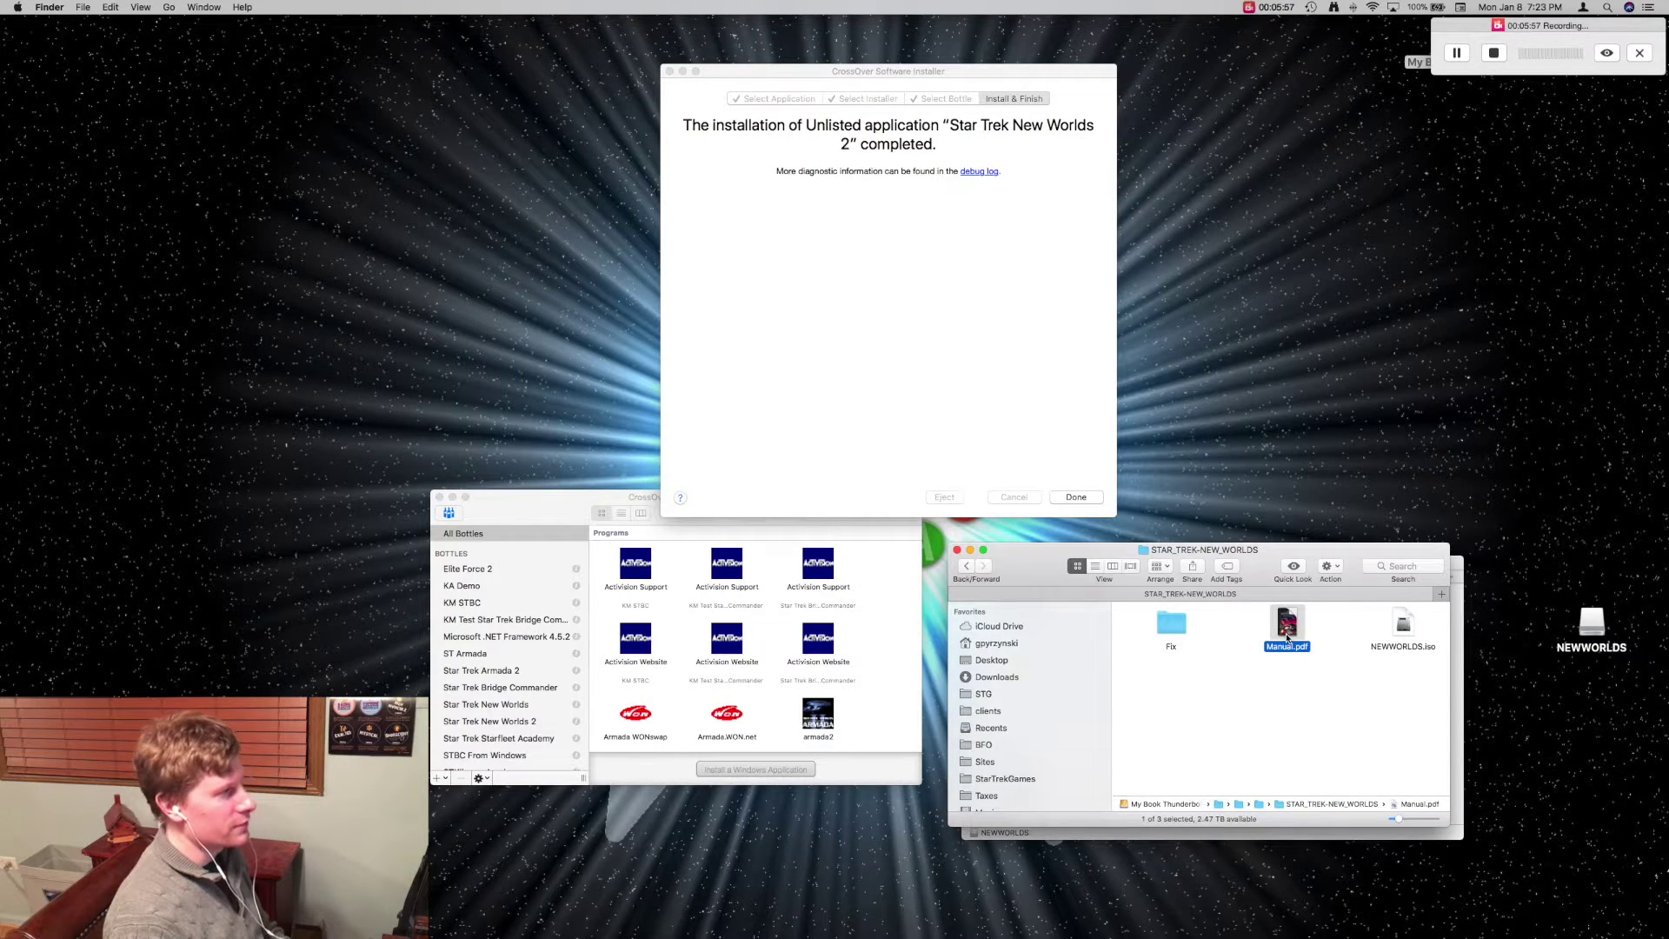
- Scroll through Manual.pdf to pages 26–29 covering mining and processed materials
scroll(634, 469, down, 15)
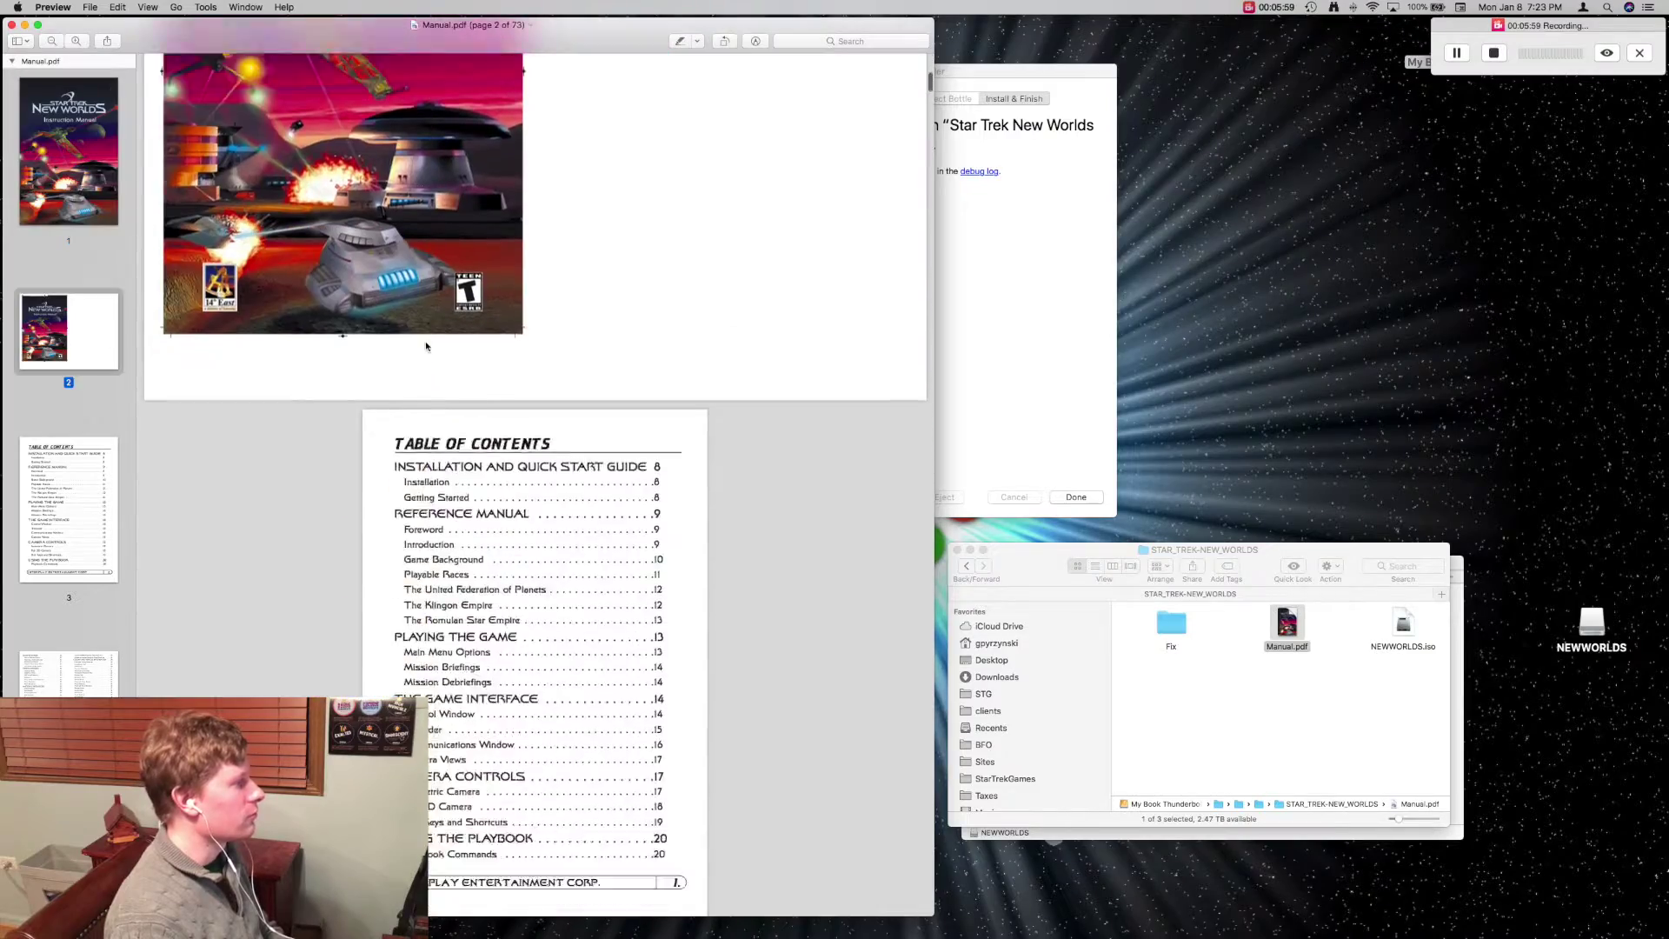
scroll(487, 339, down, 15)
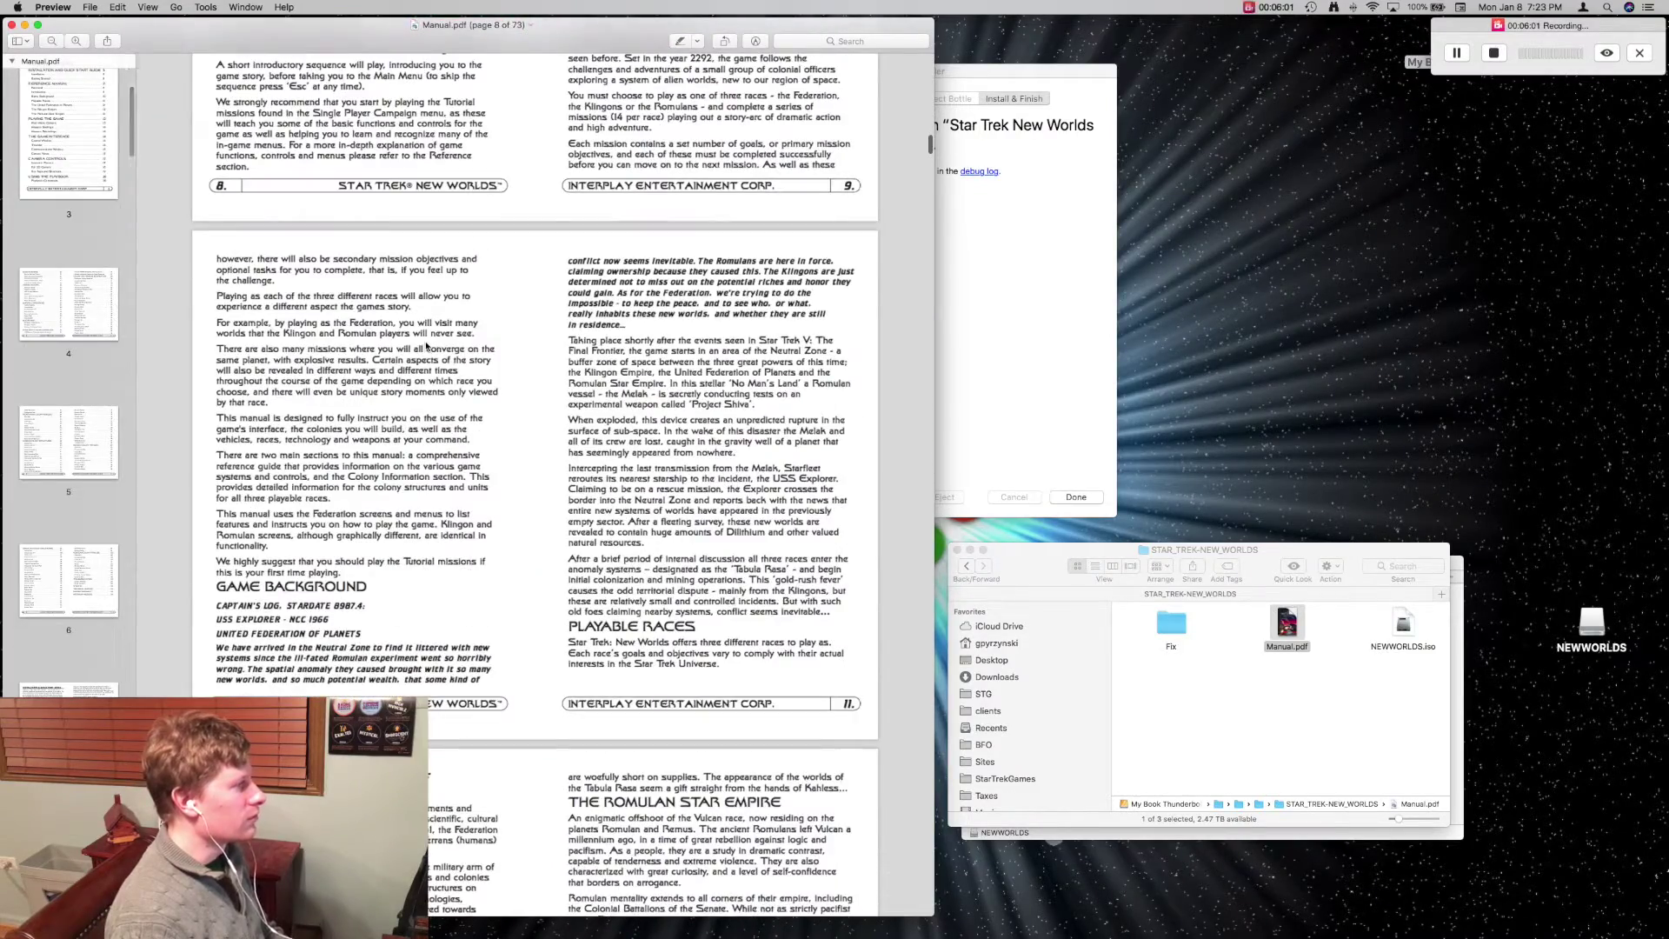
scroll(565, 332, down, 3)
scroll(564, 333, down, 15)
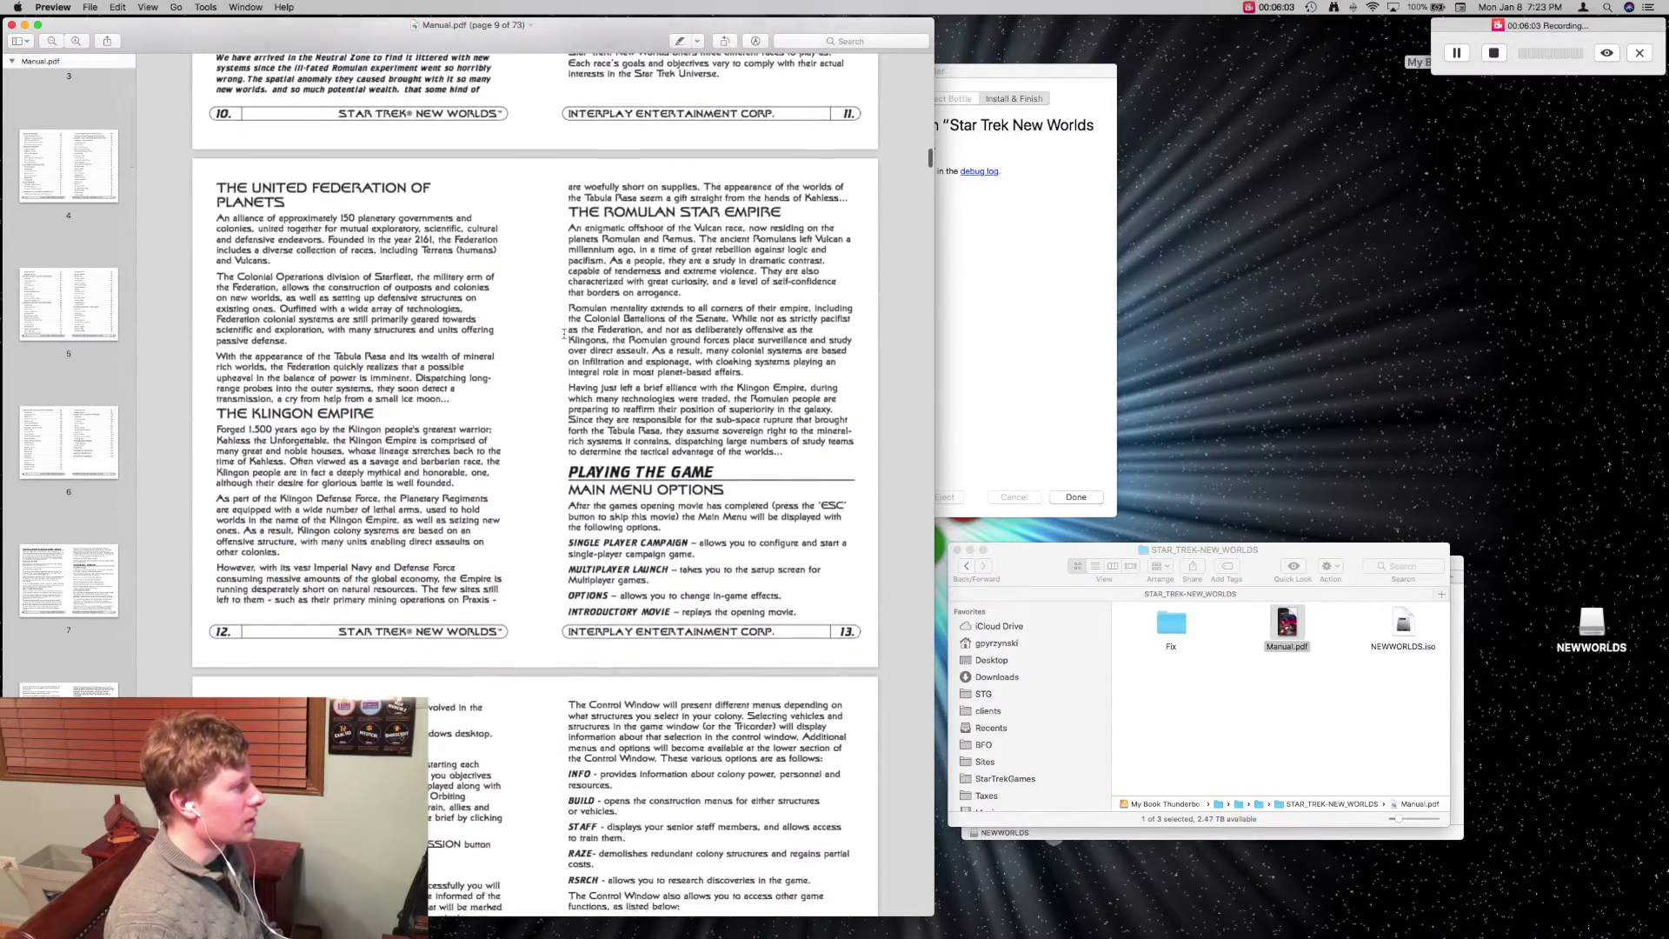
scroll(564, 333, down, 10)
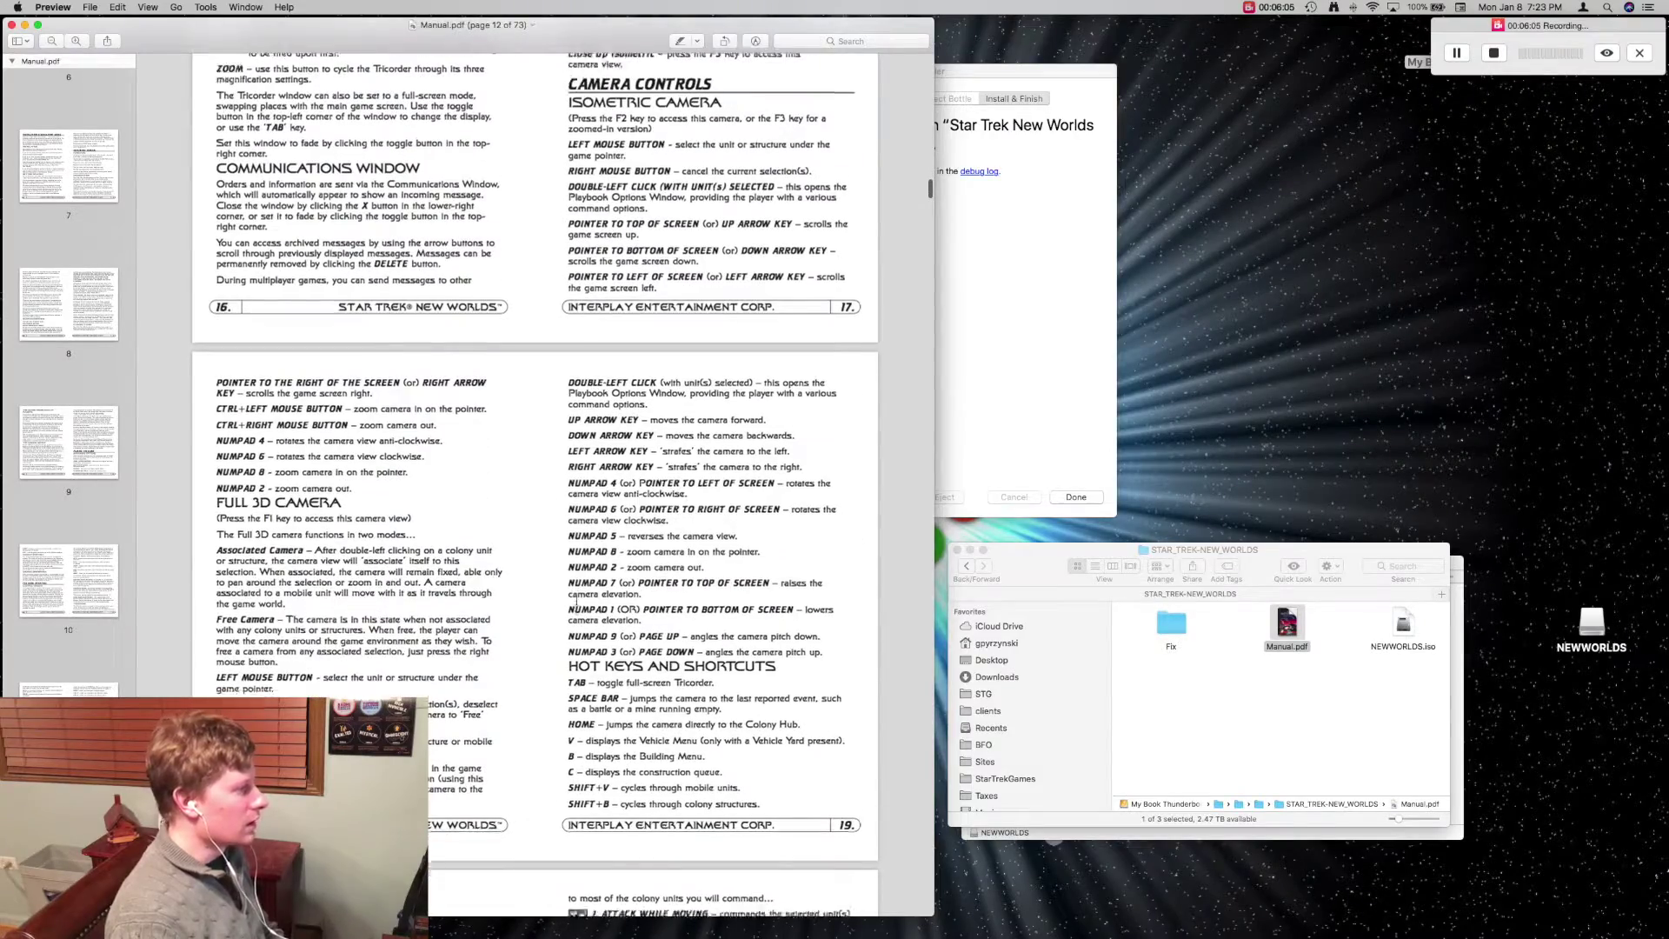
scroll(575, 602, down, 8)
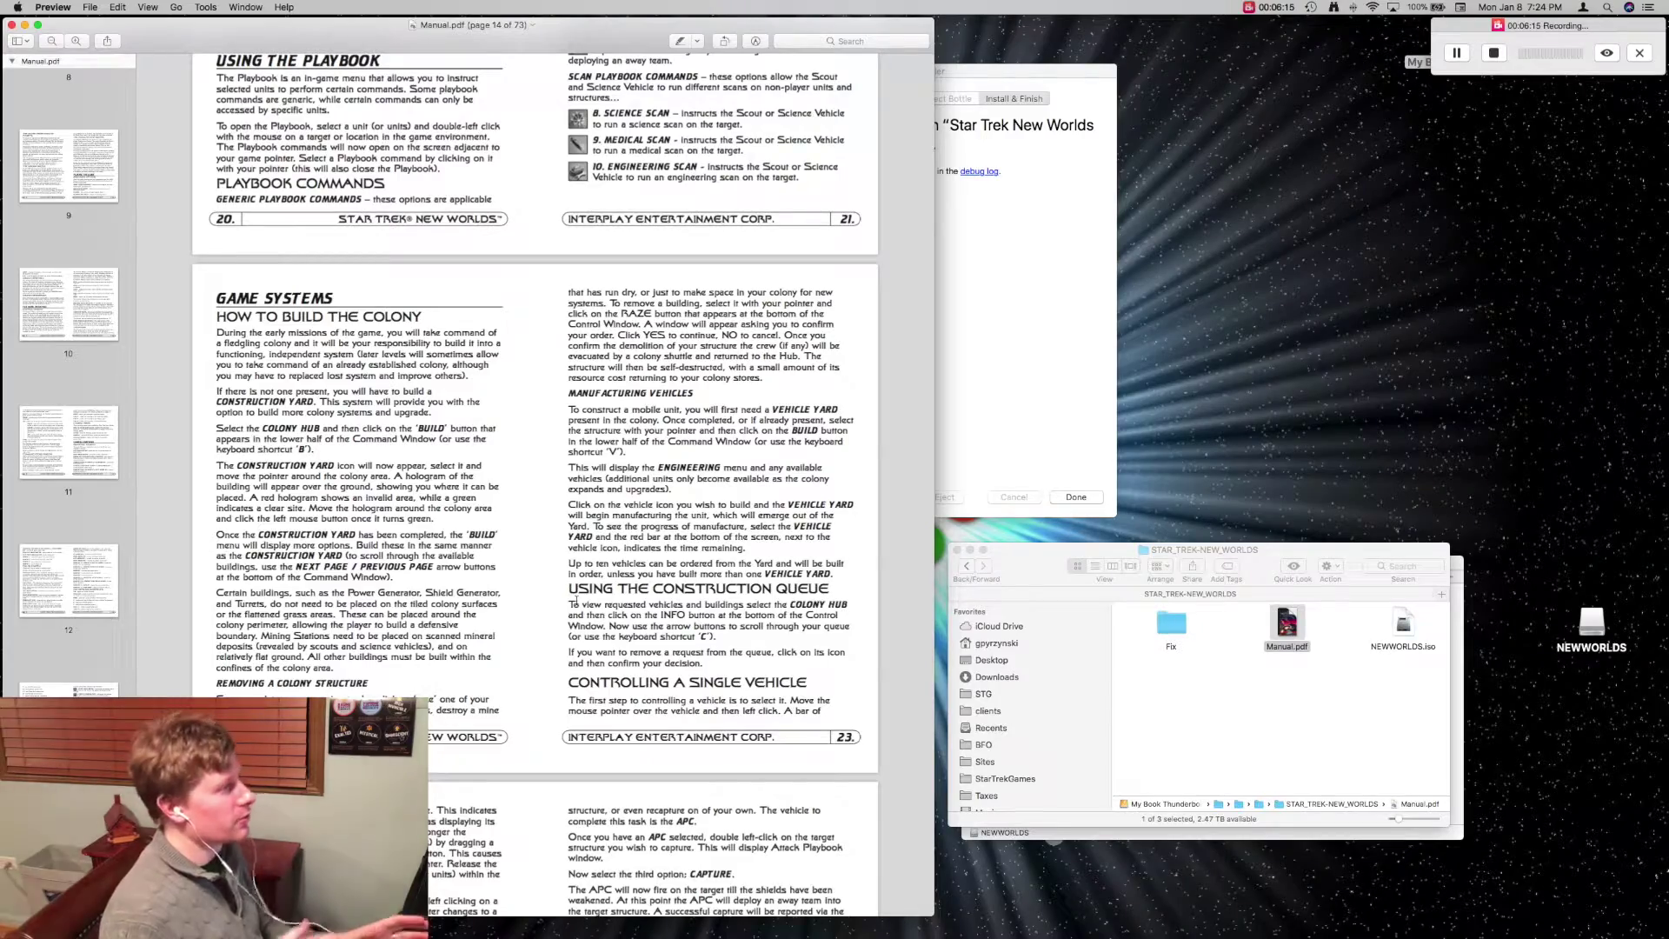
scroll(575, 600, down, 5)
scroll(574, 600, down, 12)
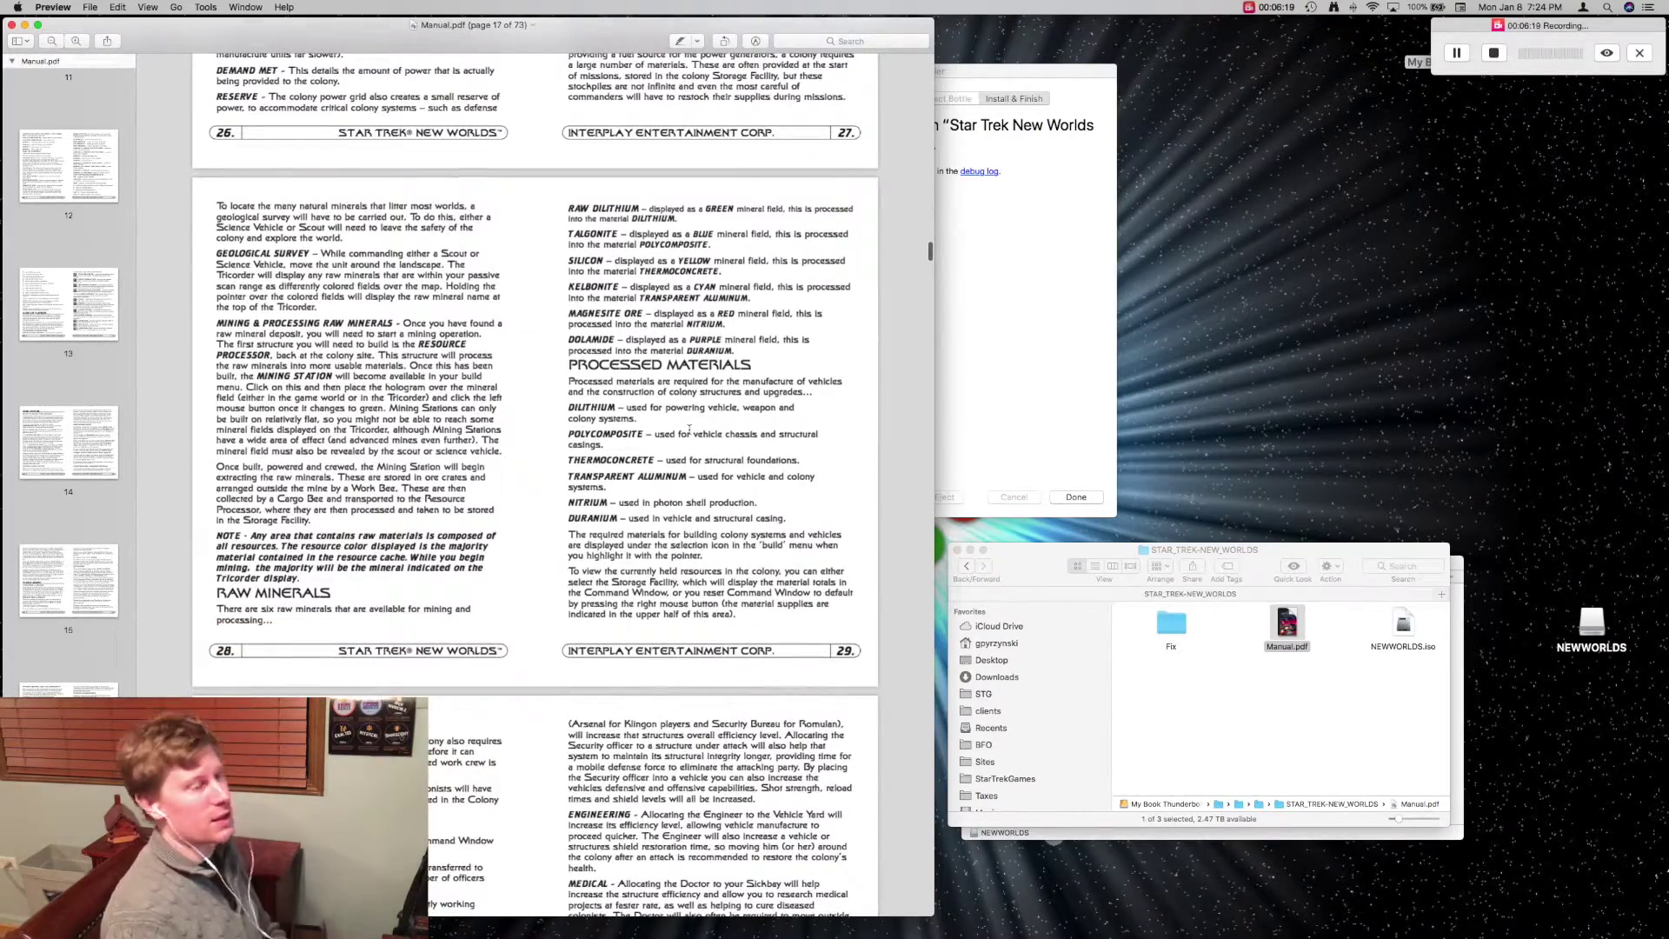
- Close the manual, then bring up the CrossOver installer and dismiss its completion notice with Done
click(12, 25)
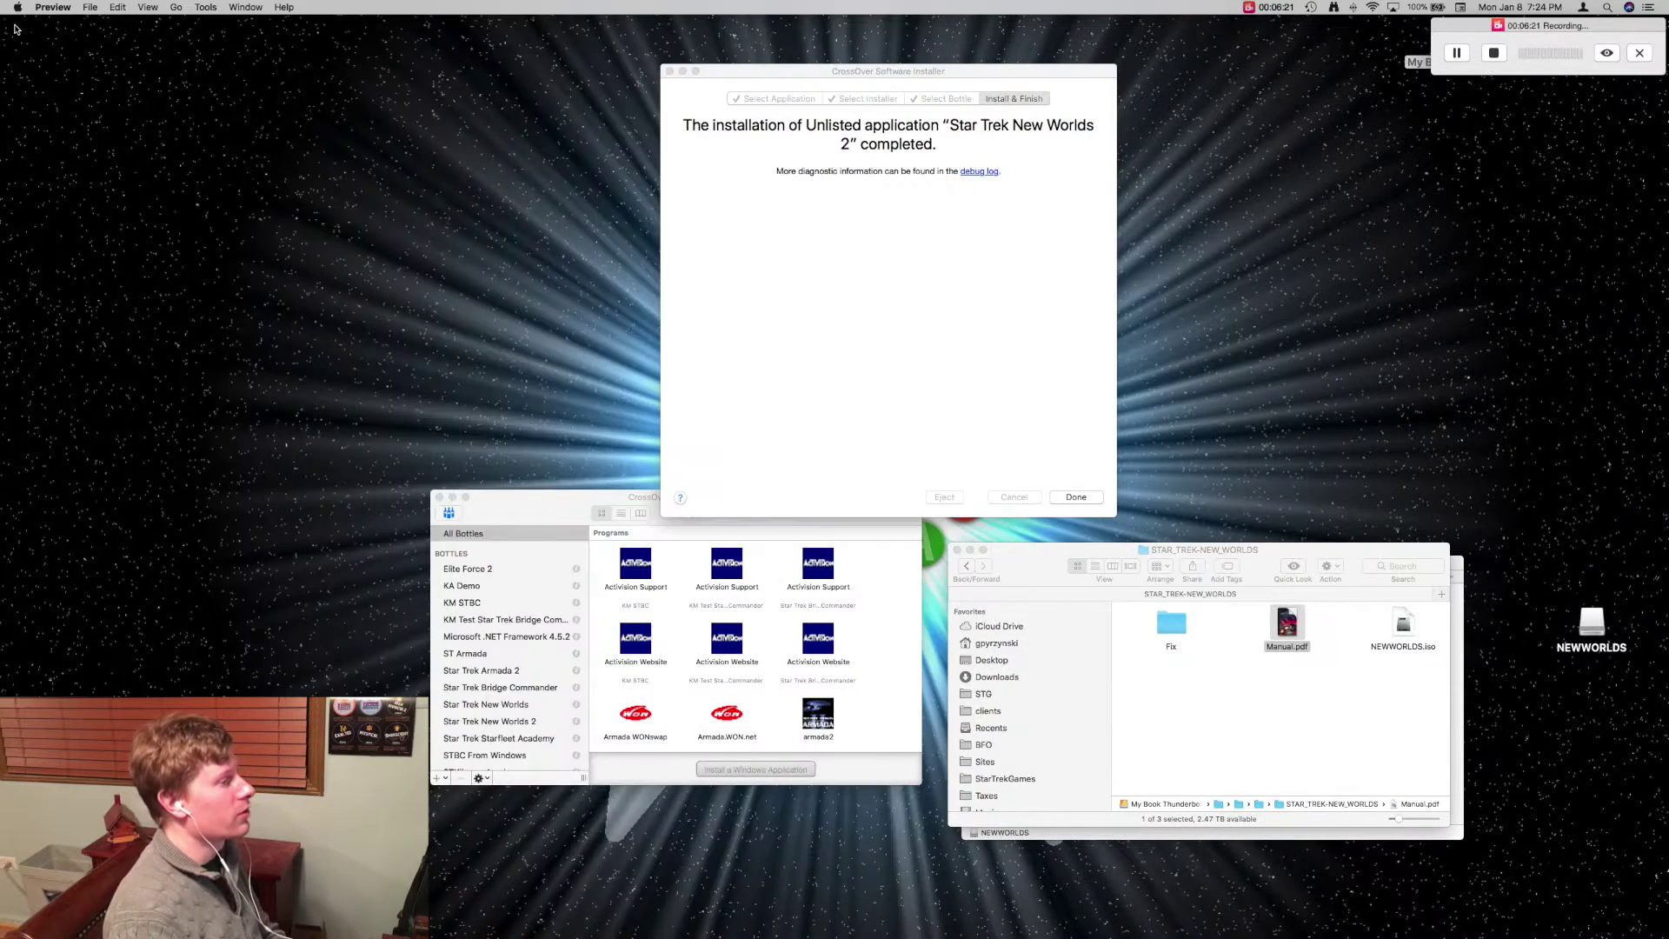
click(1043, 315)
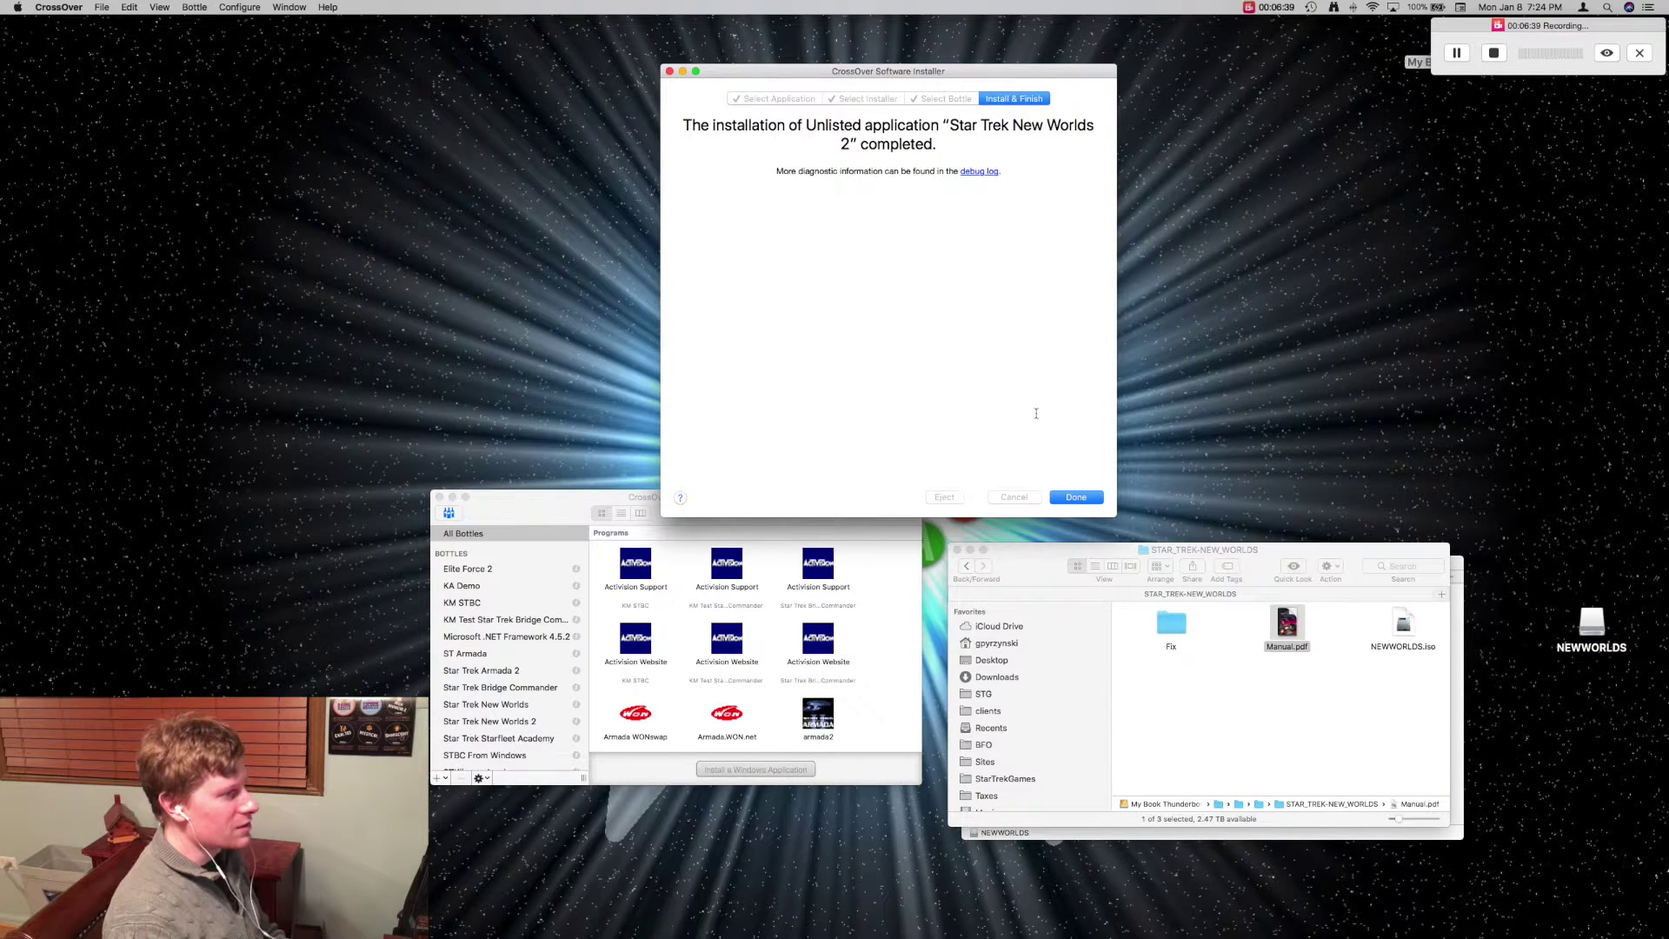
click(1076, 497)
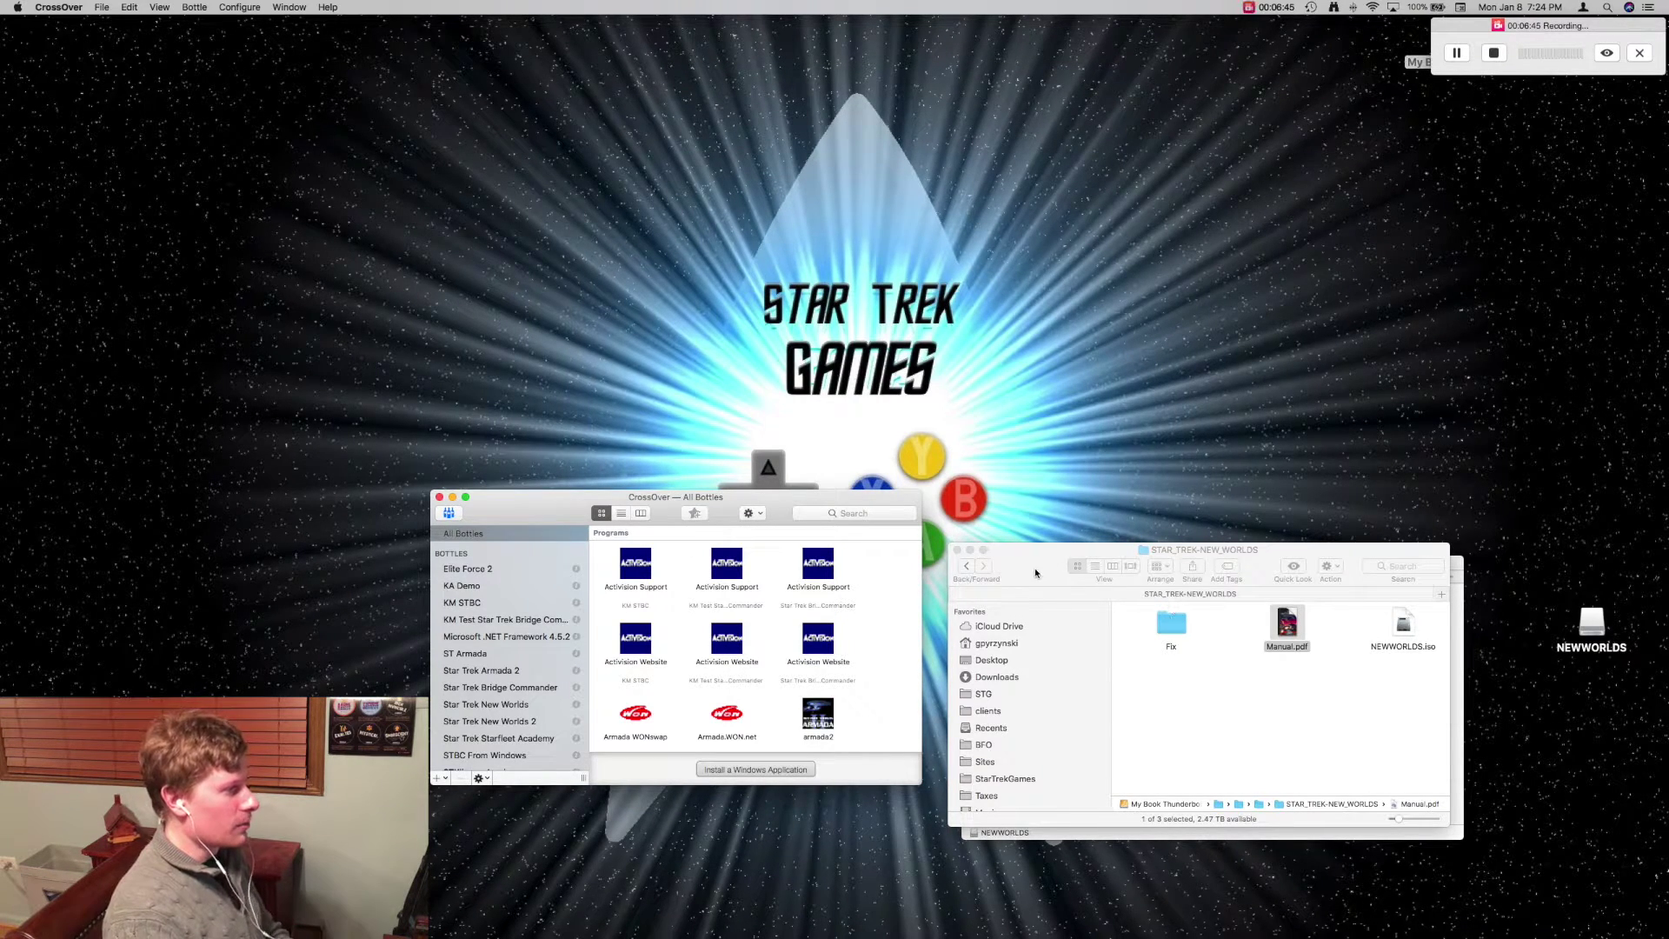
- Go back in Finder to the Star Trek - New Worlds folder, then return to CrossOver's bottles window
click(987, 558)
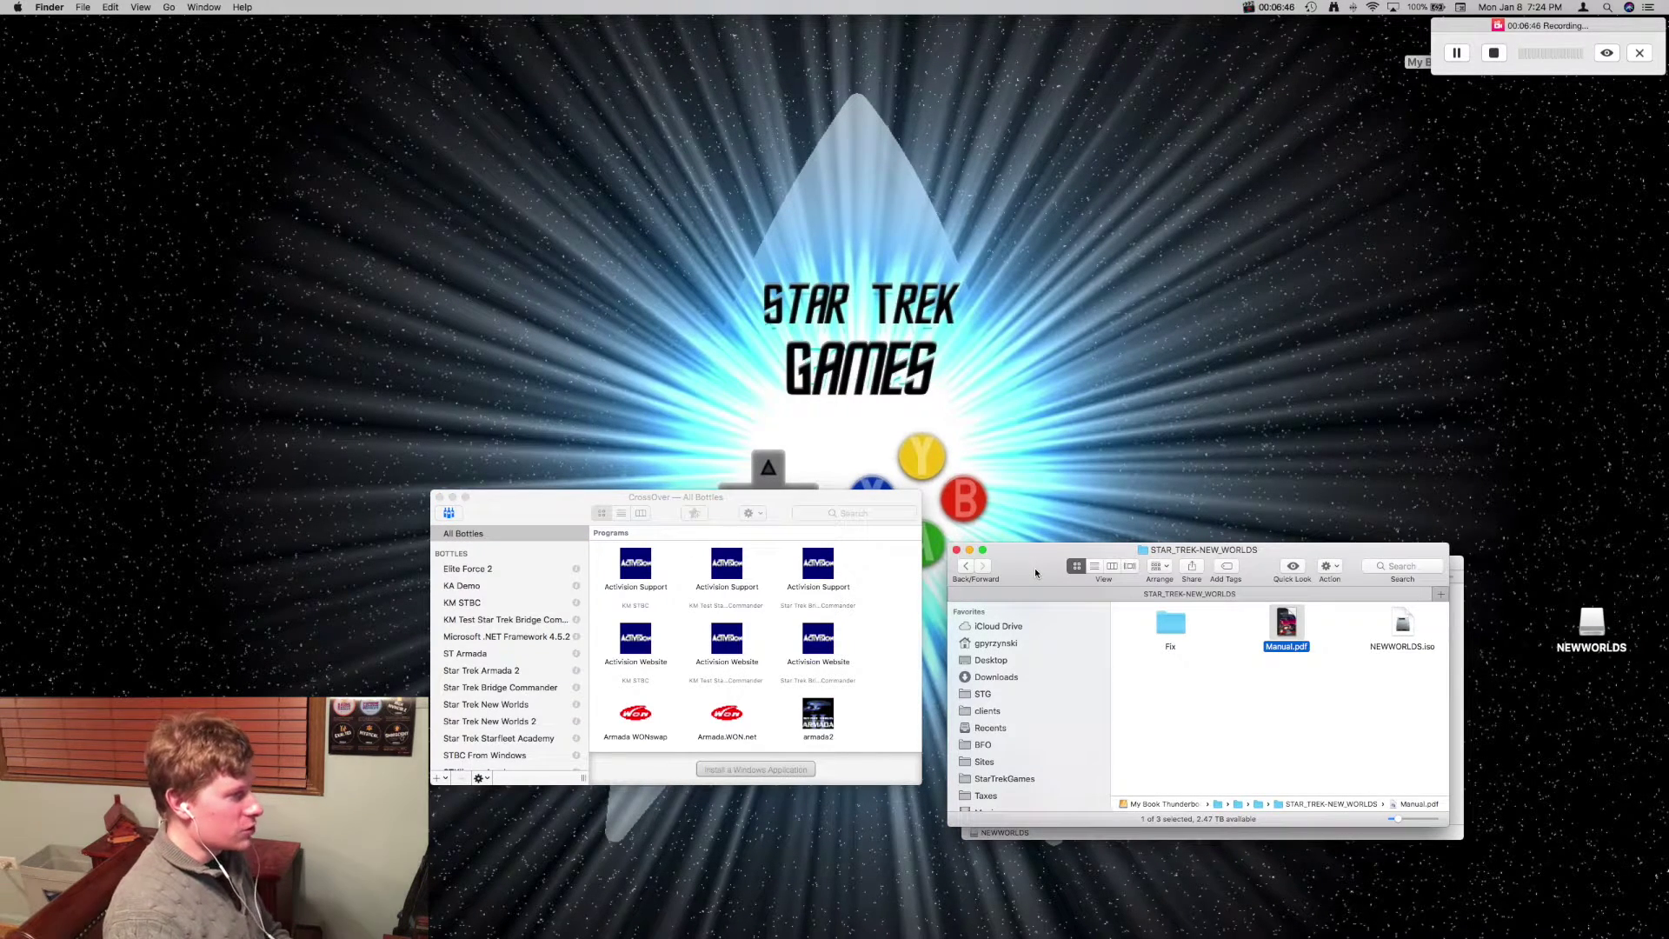
click(965, 566)
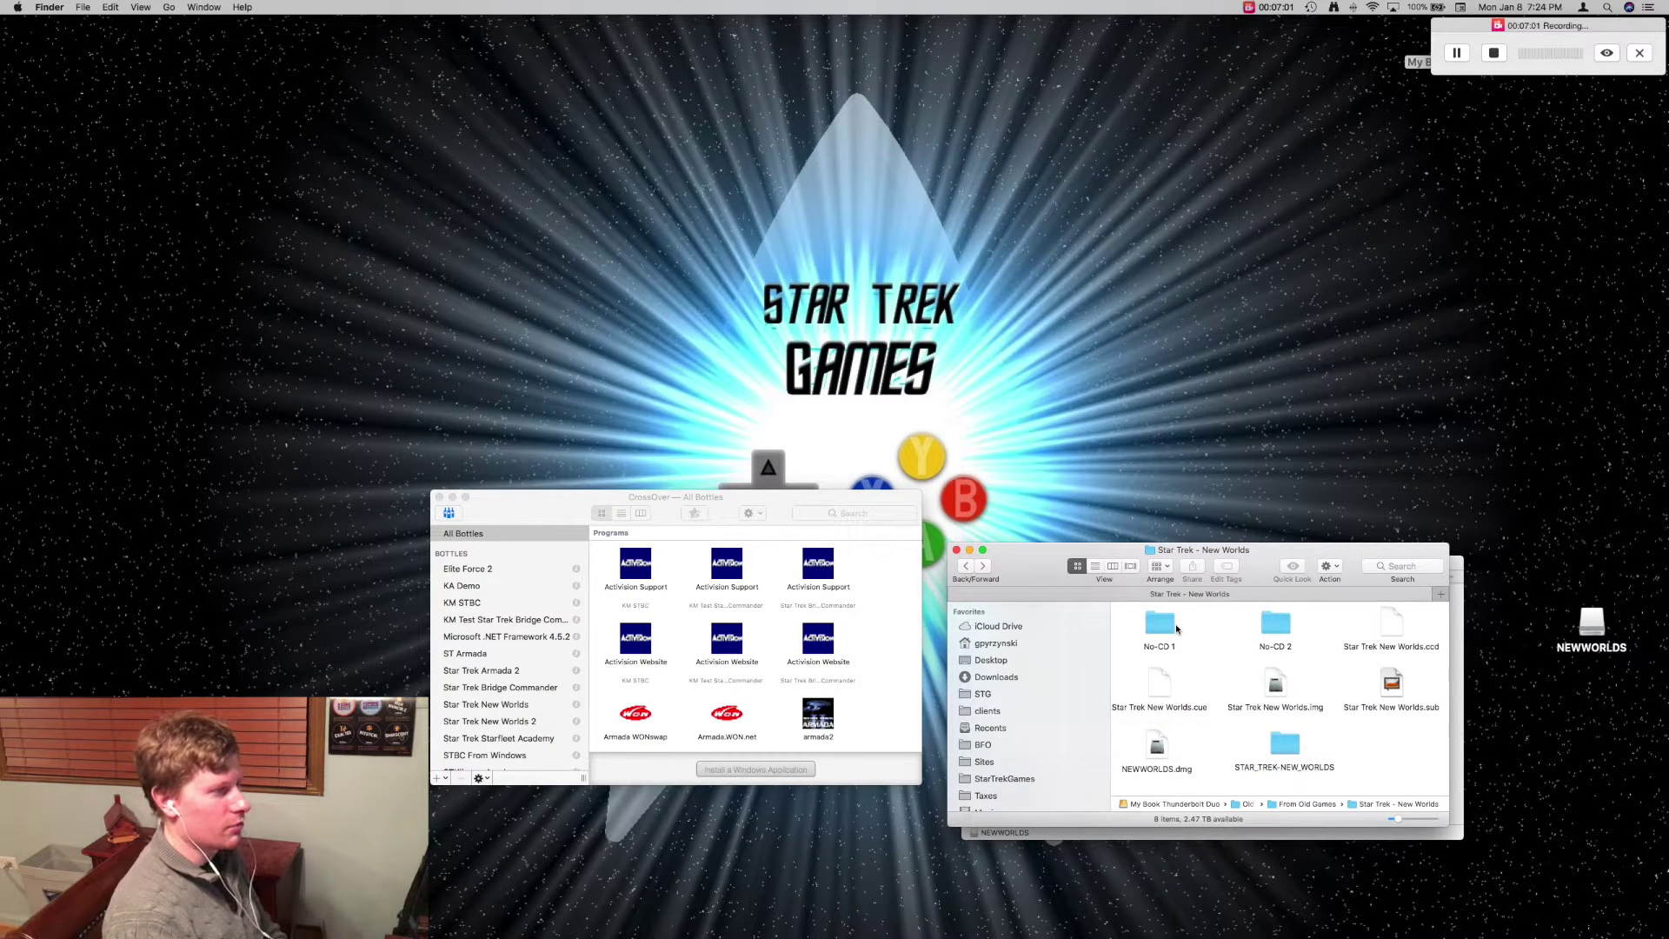
click(749, 532)
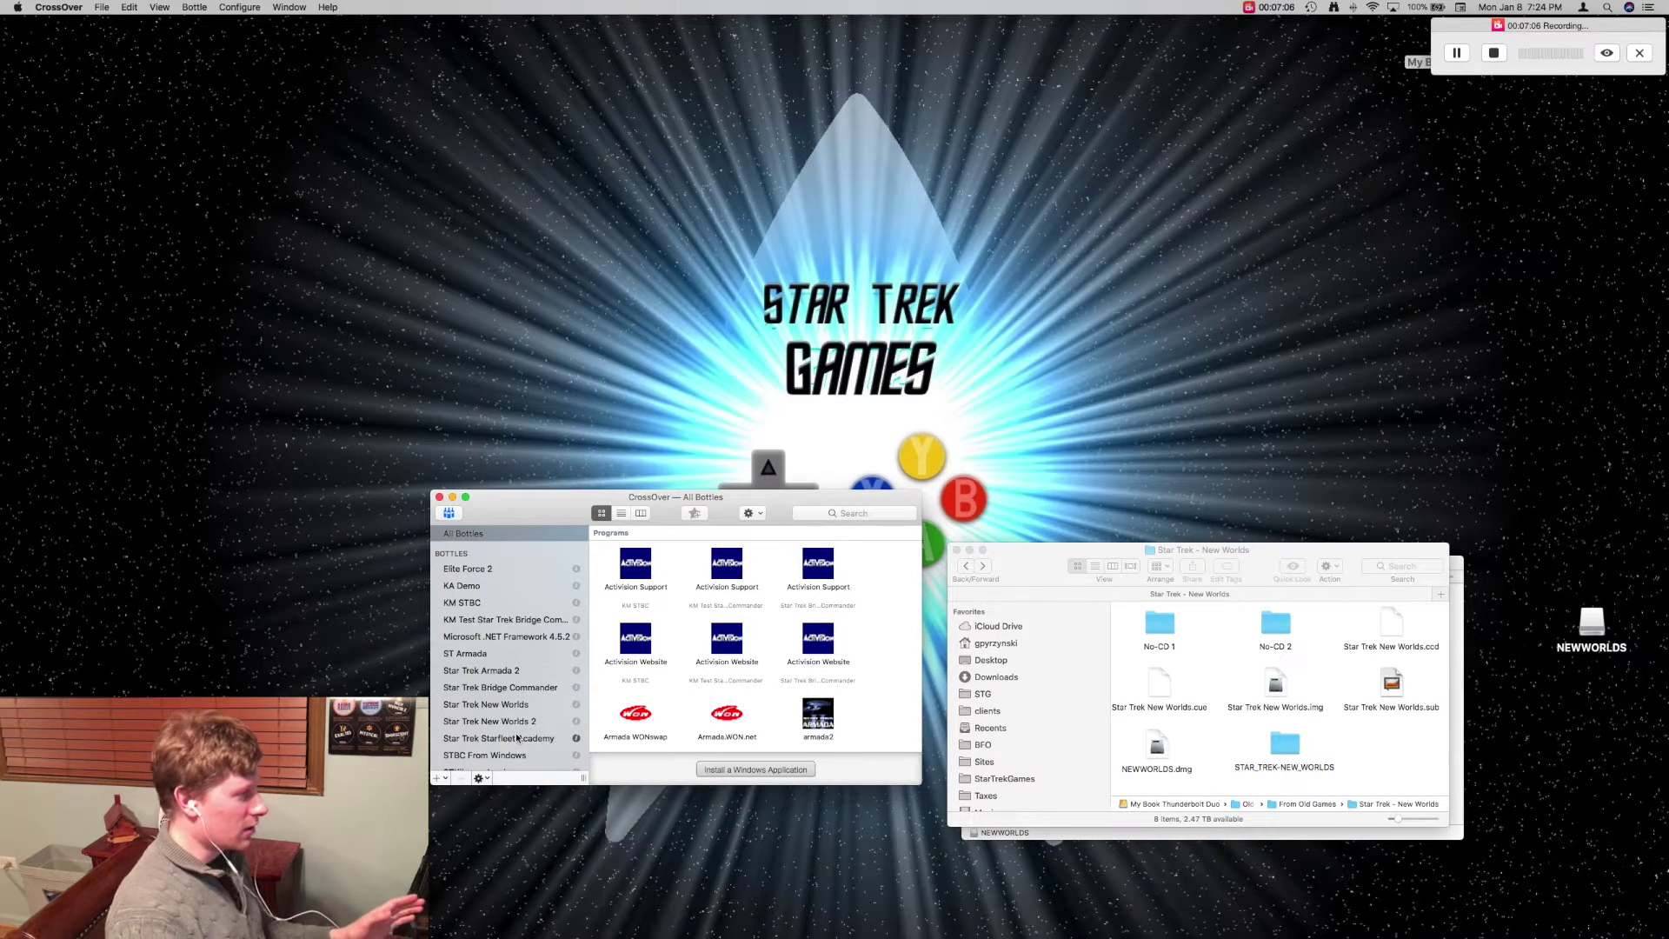
- Select the Star Trek New Worlds bottle and scroll down to its Control Panels
click(507, 705)
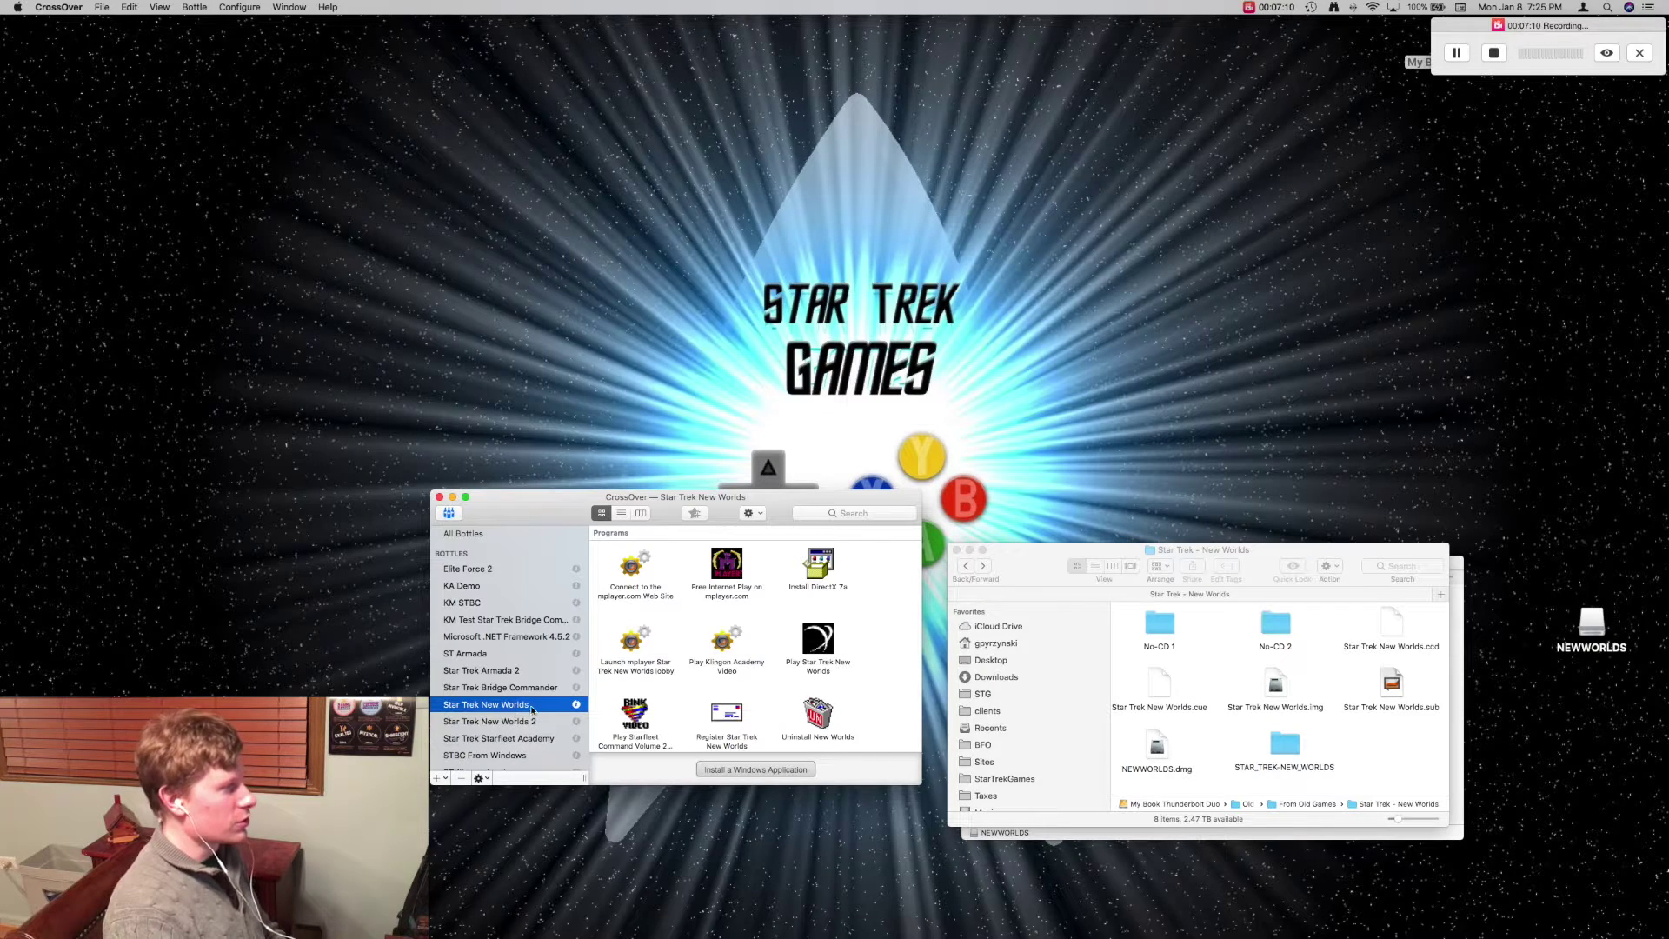
scroll(669, 633, down, 3)
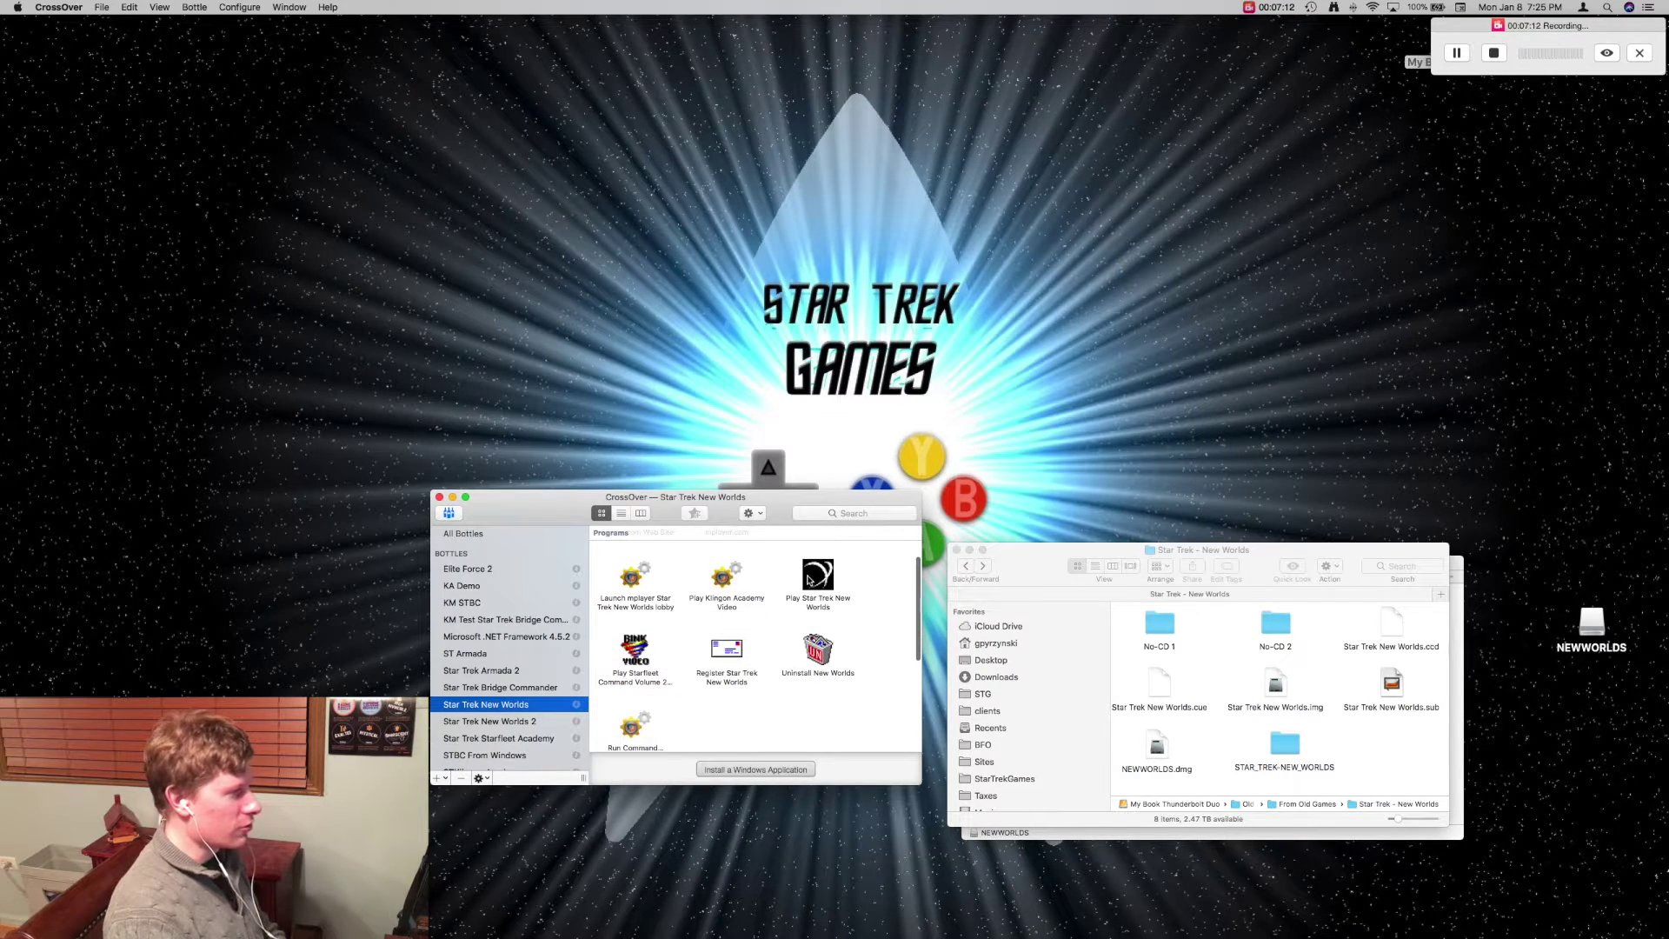
scroll(821, 576, down, 1)
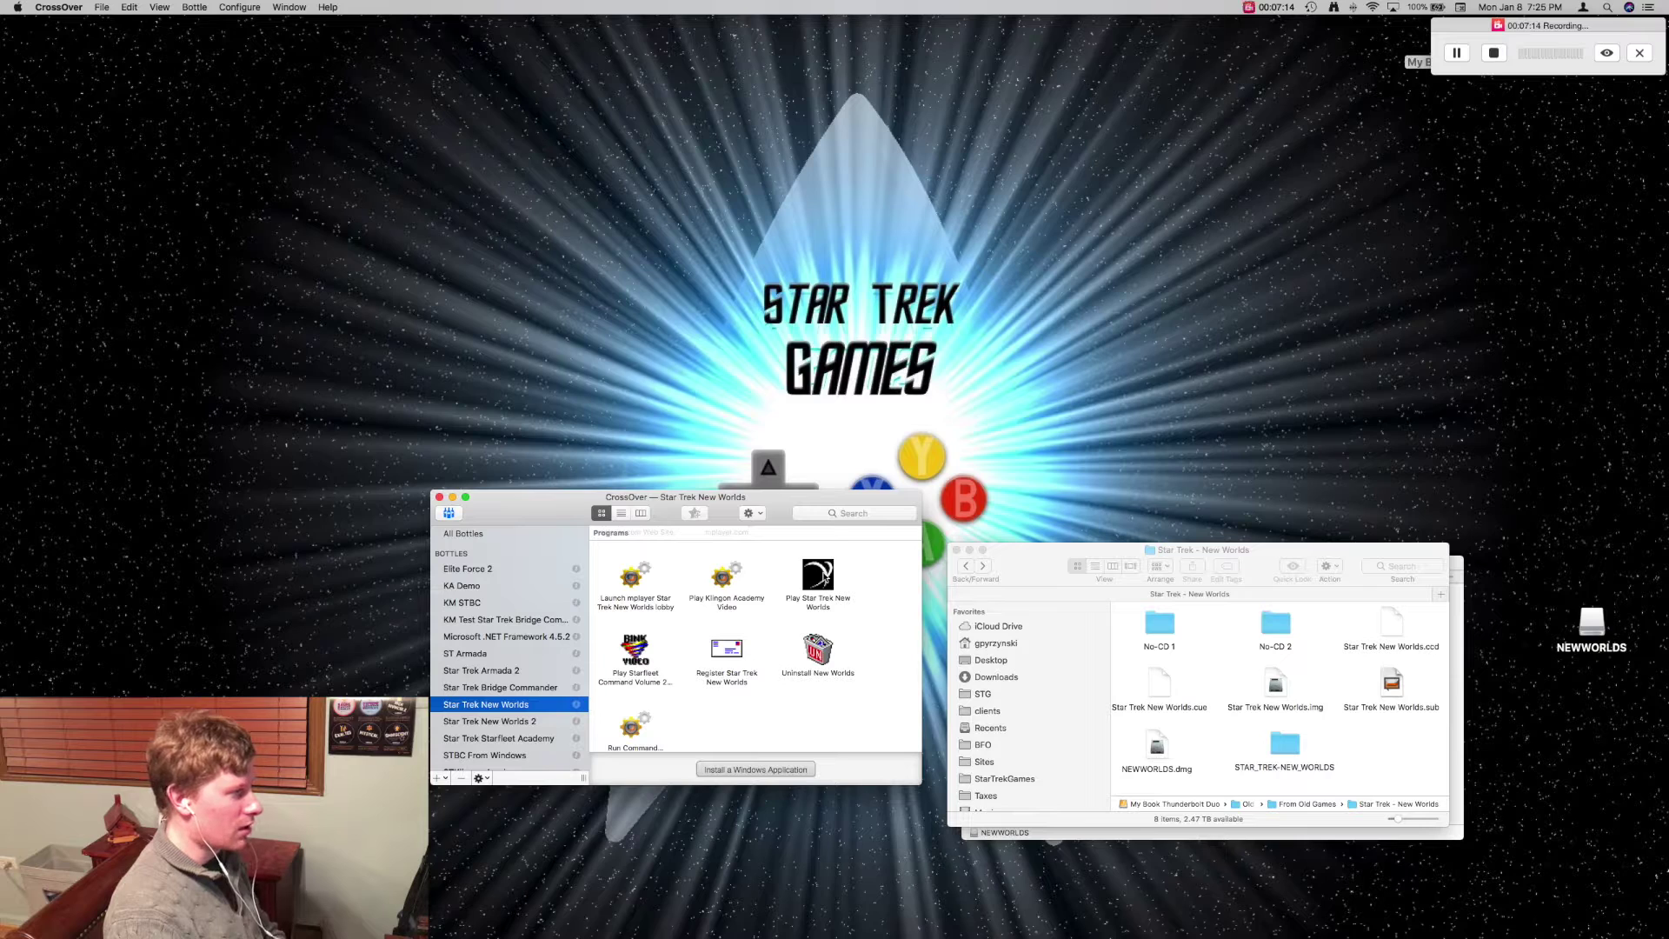
scroll(802, 595, down, 5)
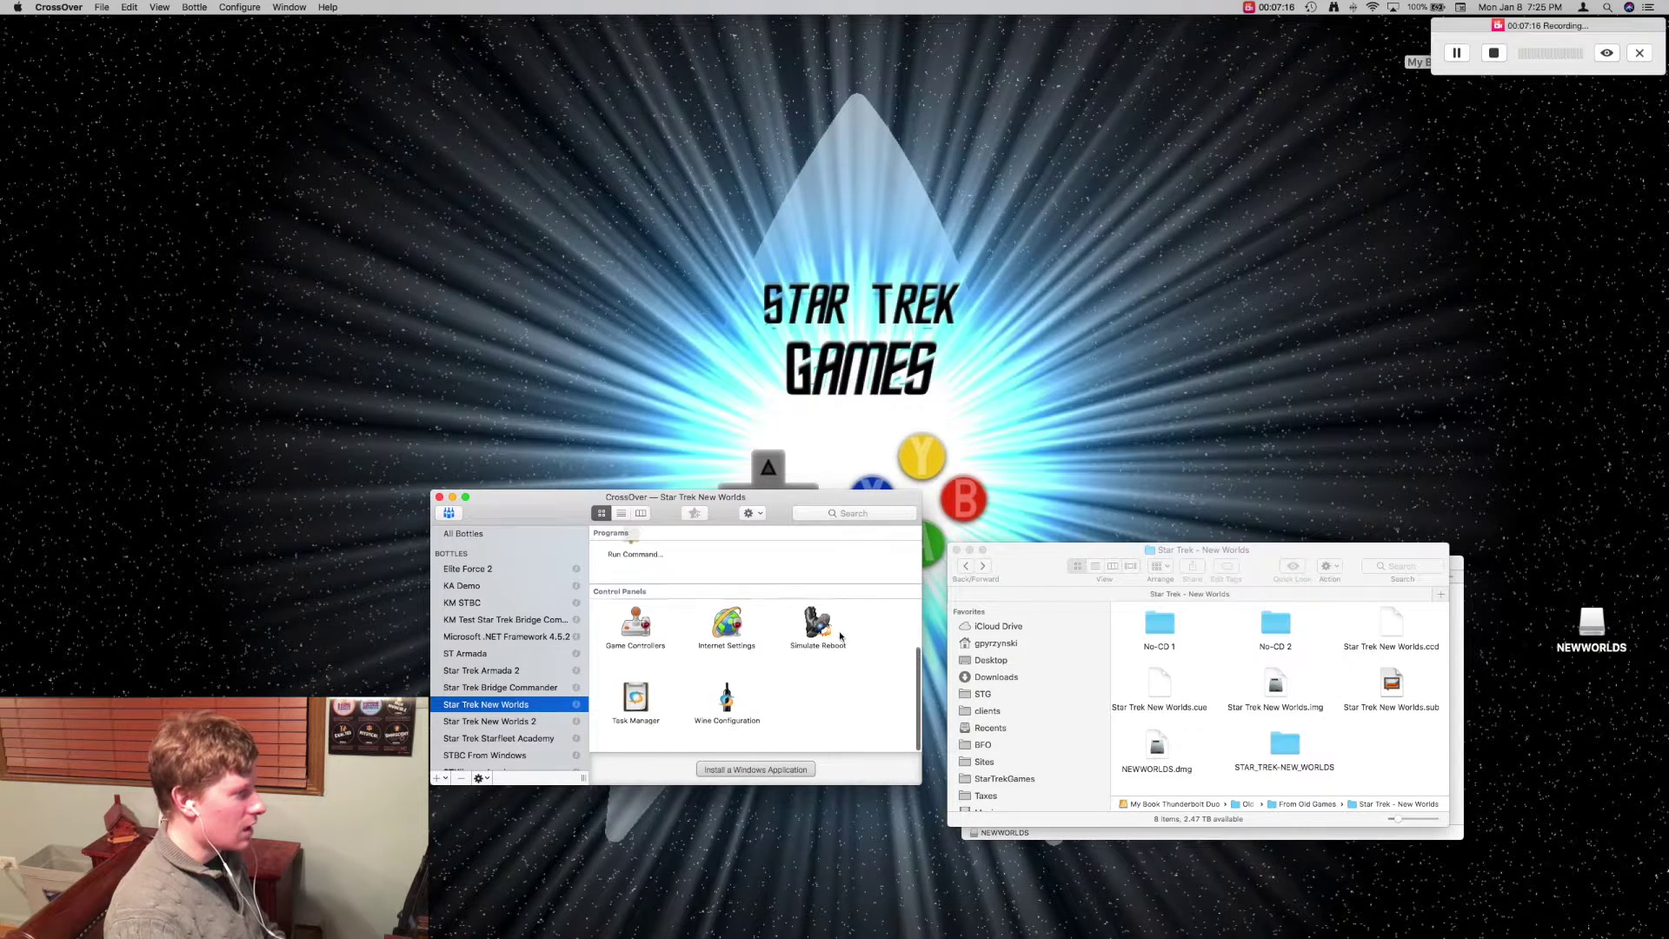
- Review the bottle's Wine Configuration drive mappings and Windows 98 version, then close it with OK
double_click(729, 700)
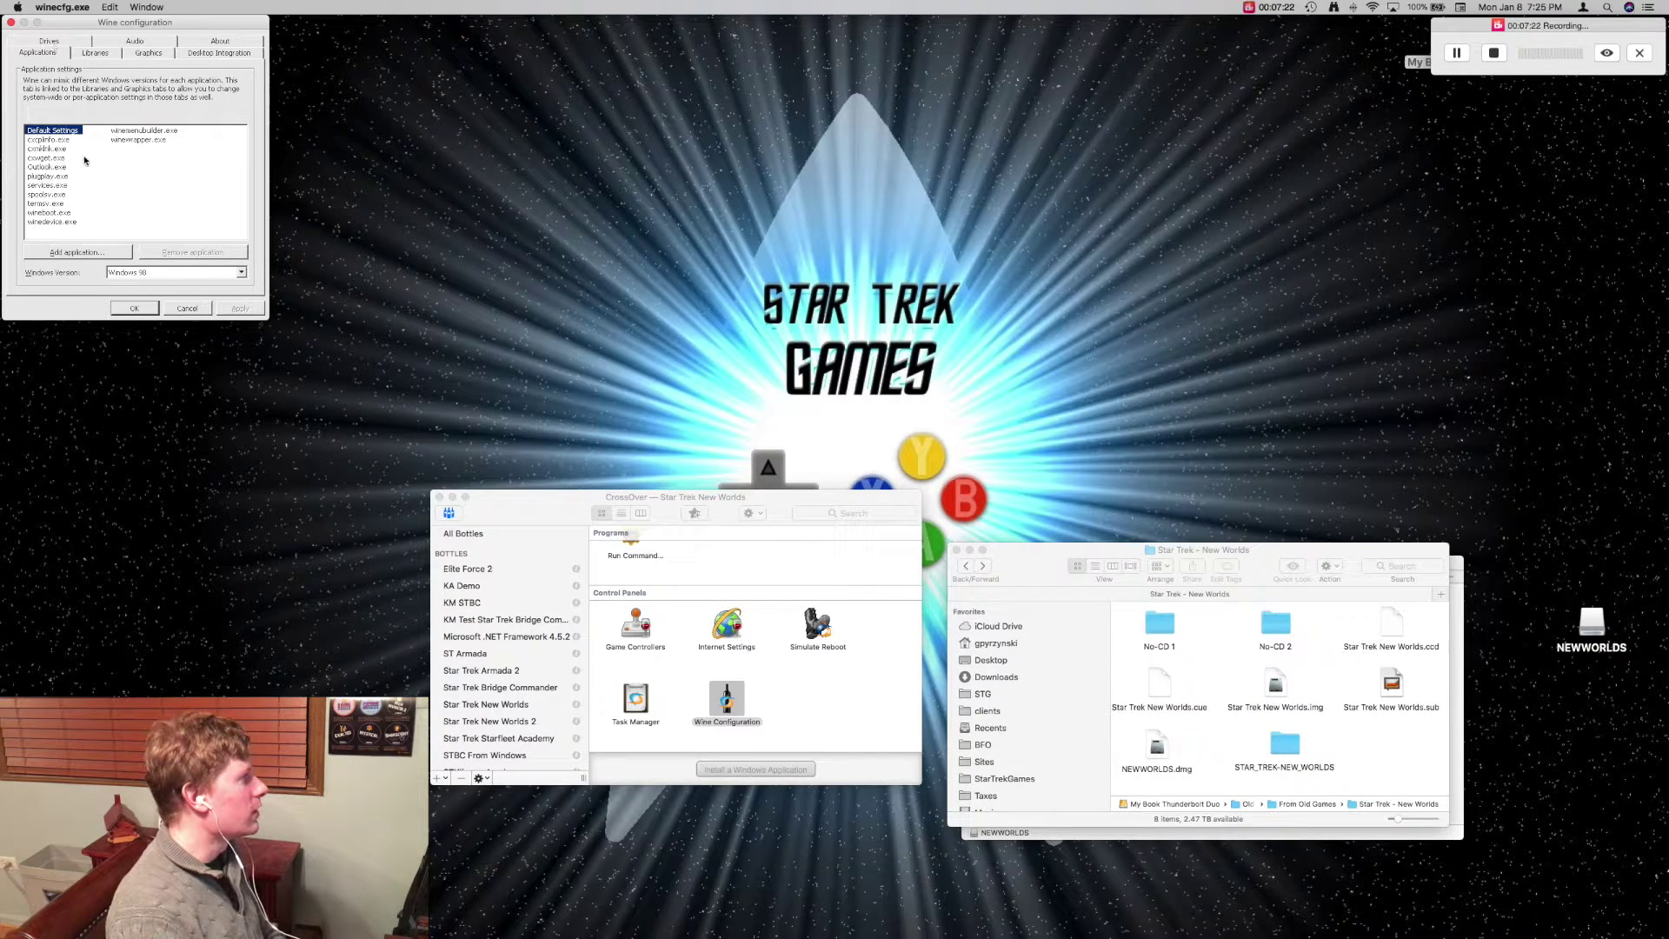
click(52, 40)
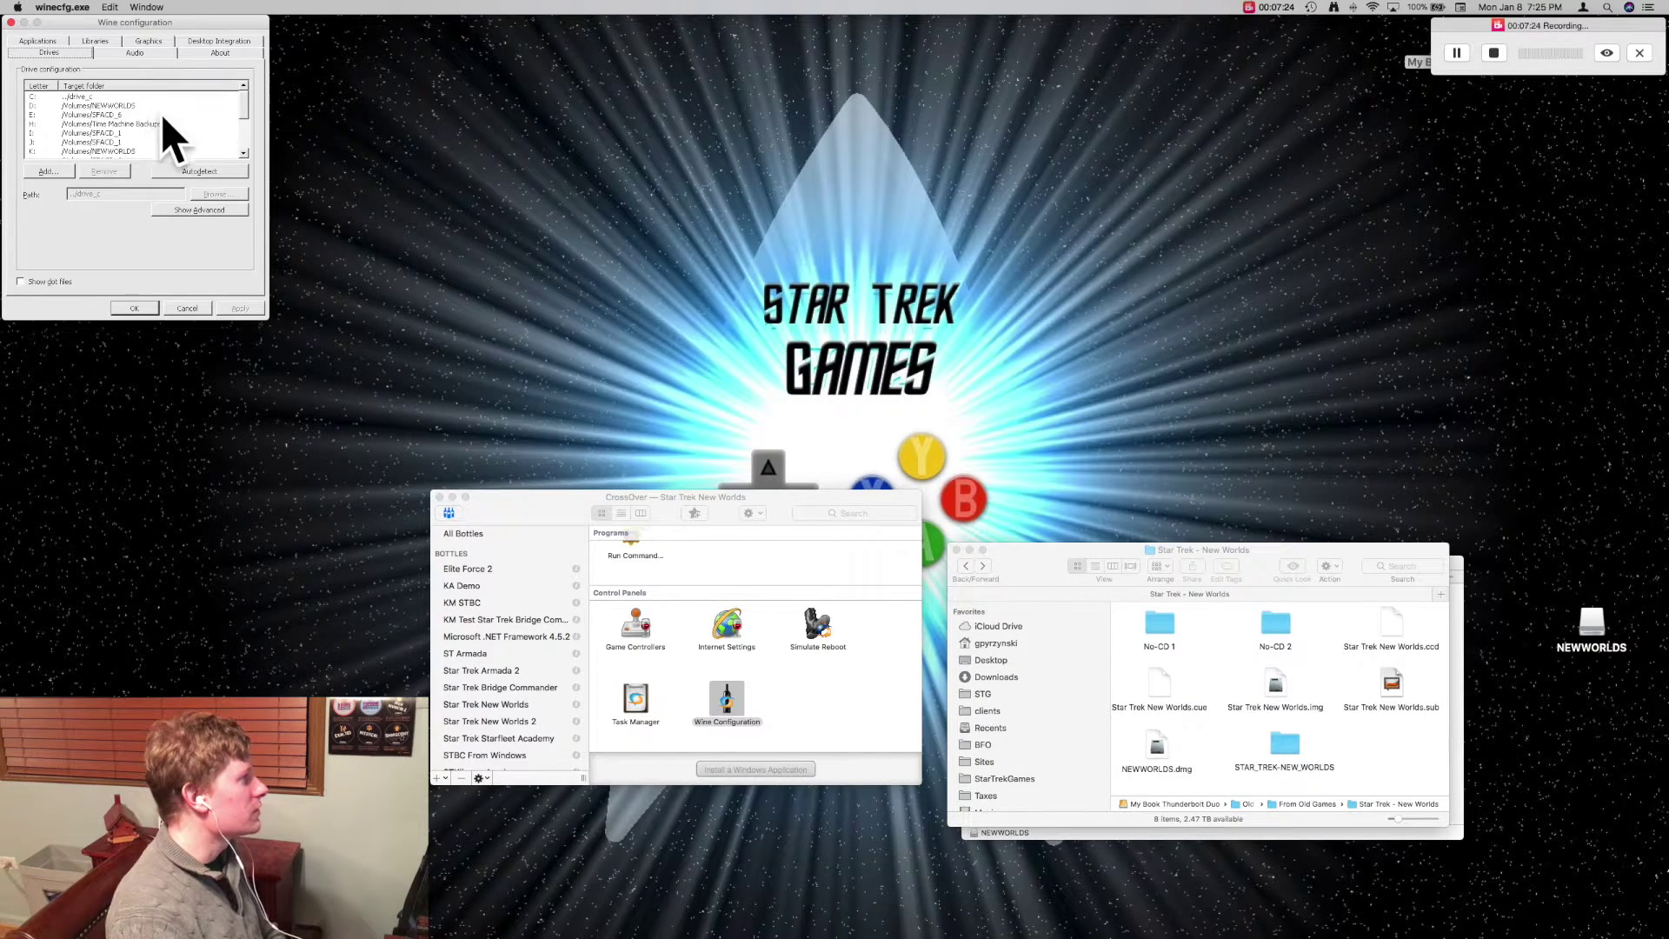
click(39, 42)
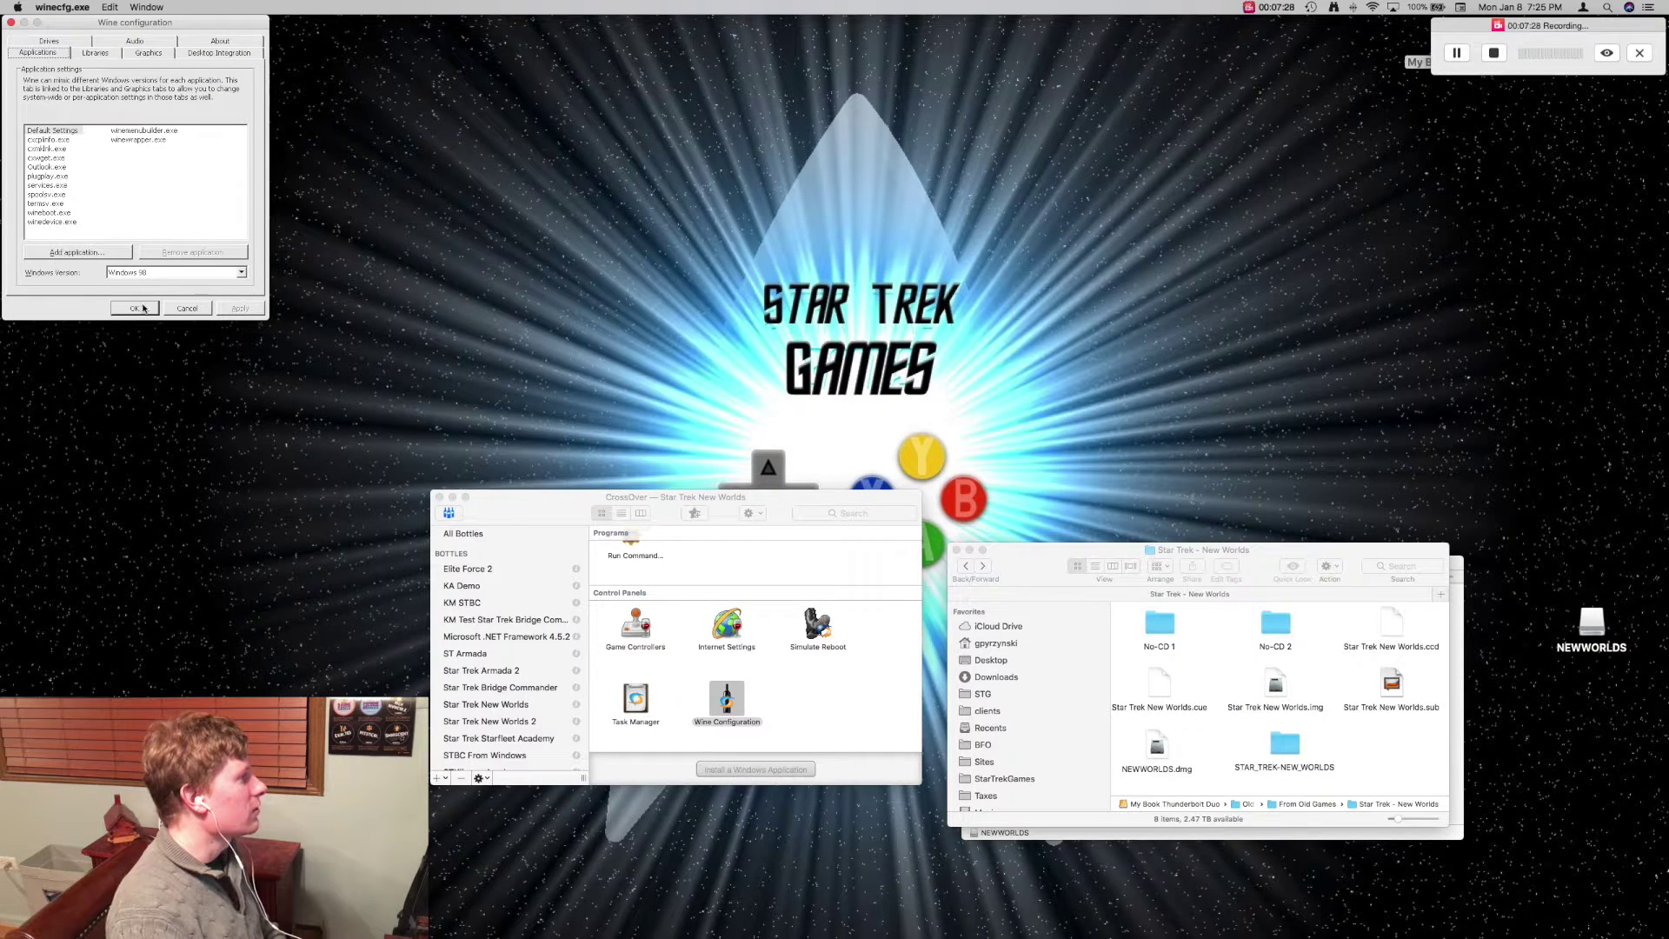
click(144, 308)
scroll(752, 617, up, 5)
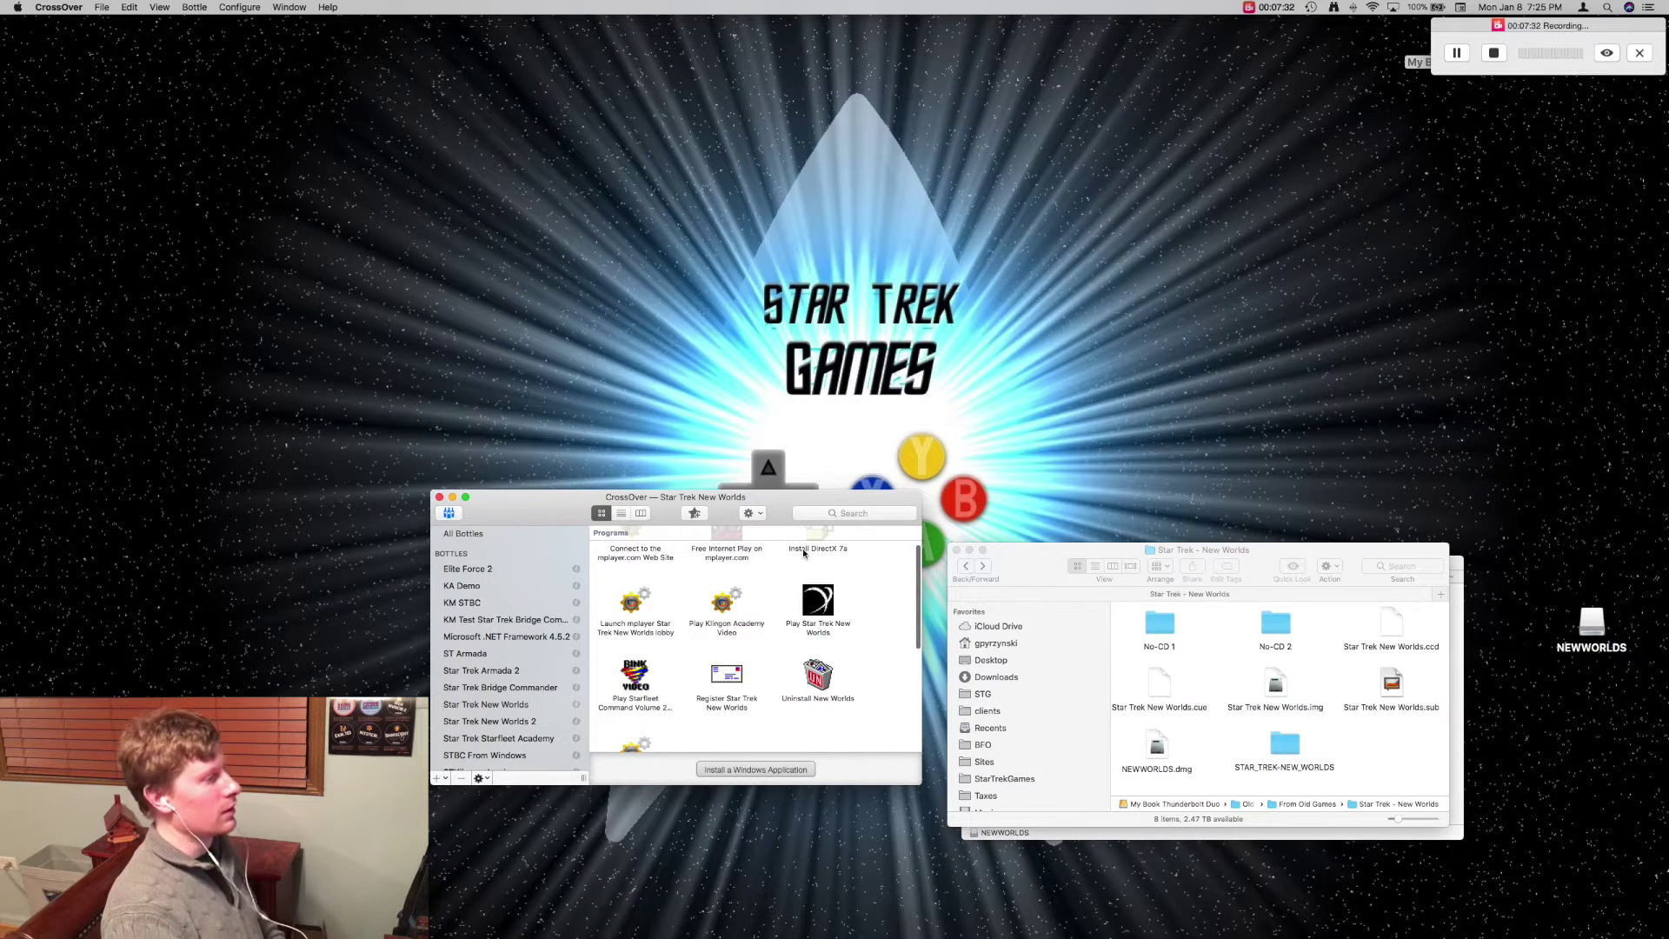
- Launch Play Star Trek New Worlds and dismiss both SHRINKER.ERR pager initialisation errors
double_click(813, 601)
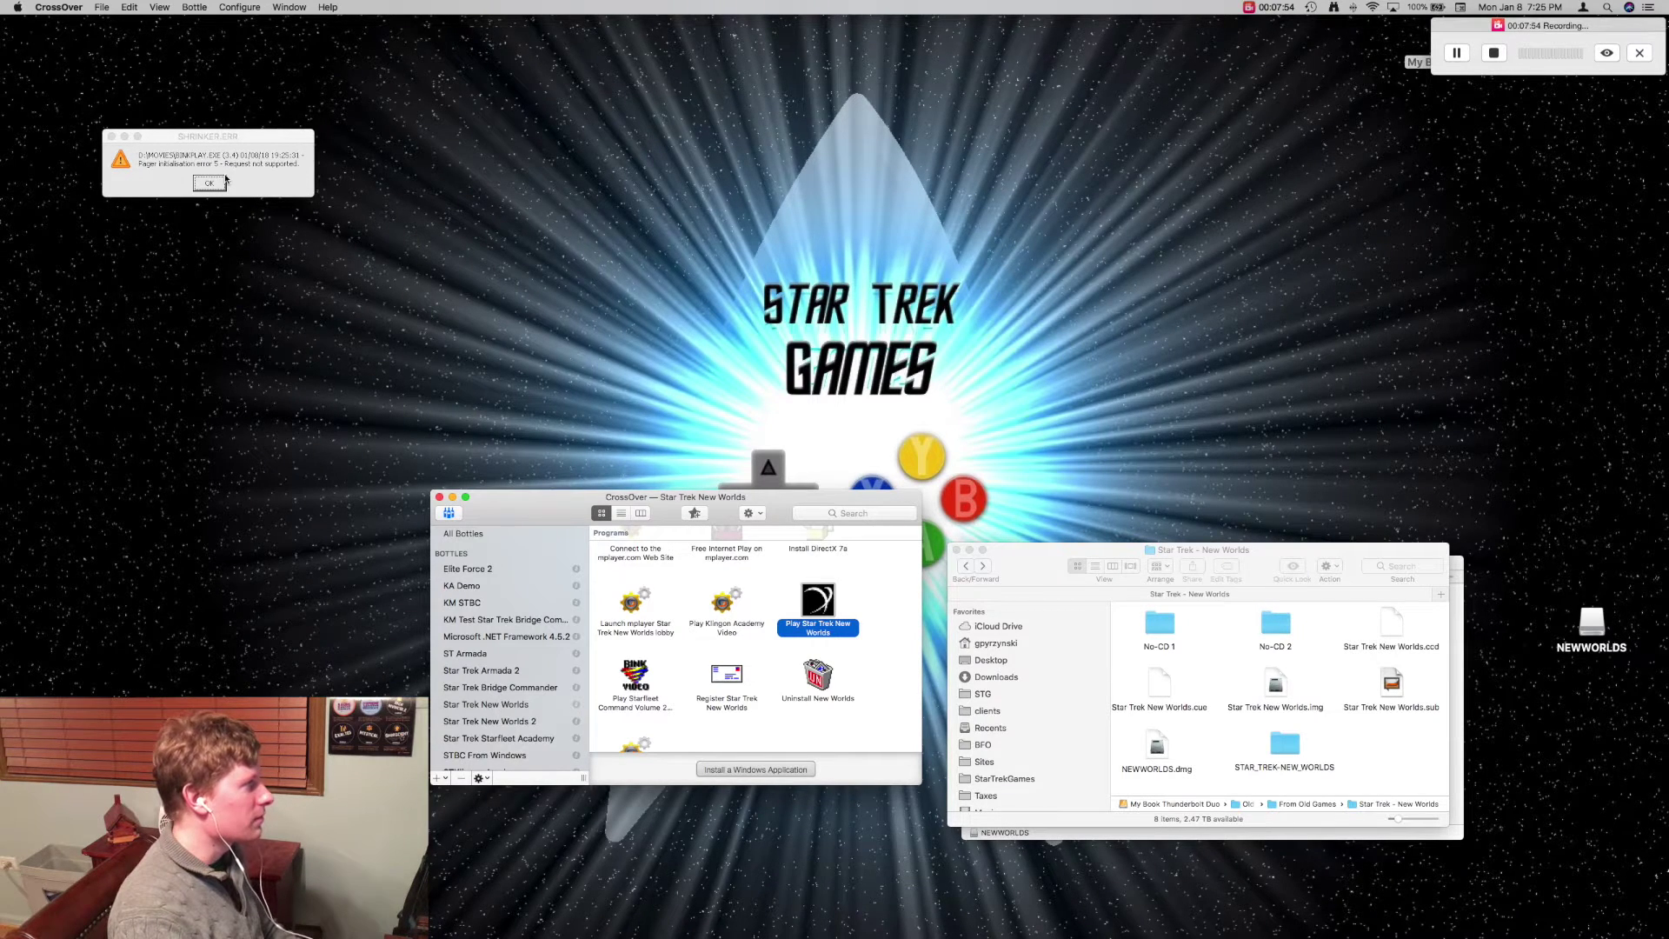
click(210, 185)
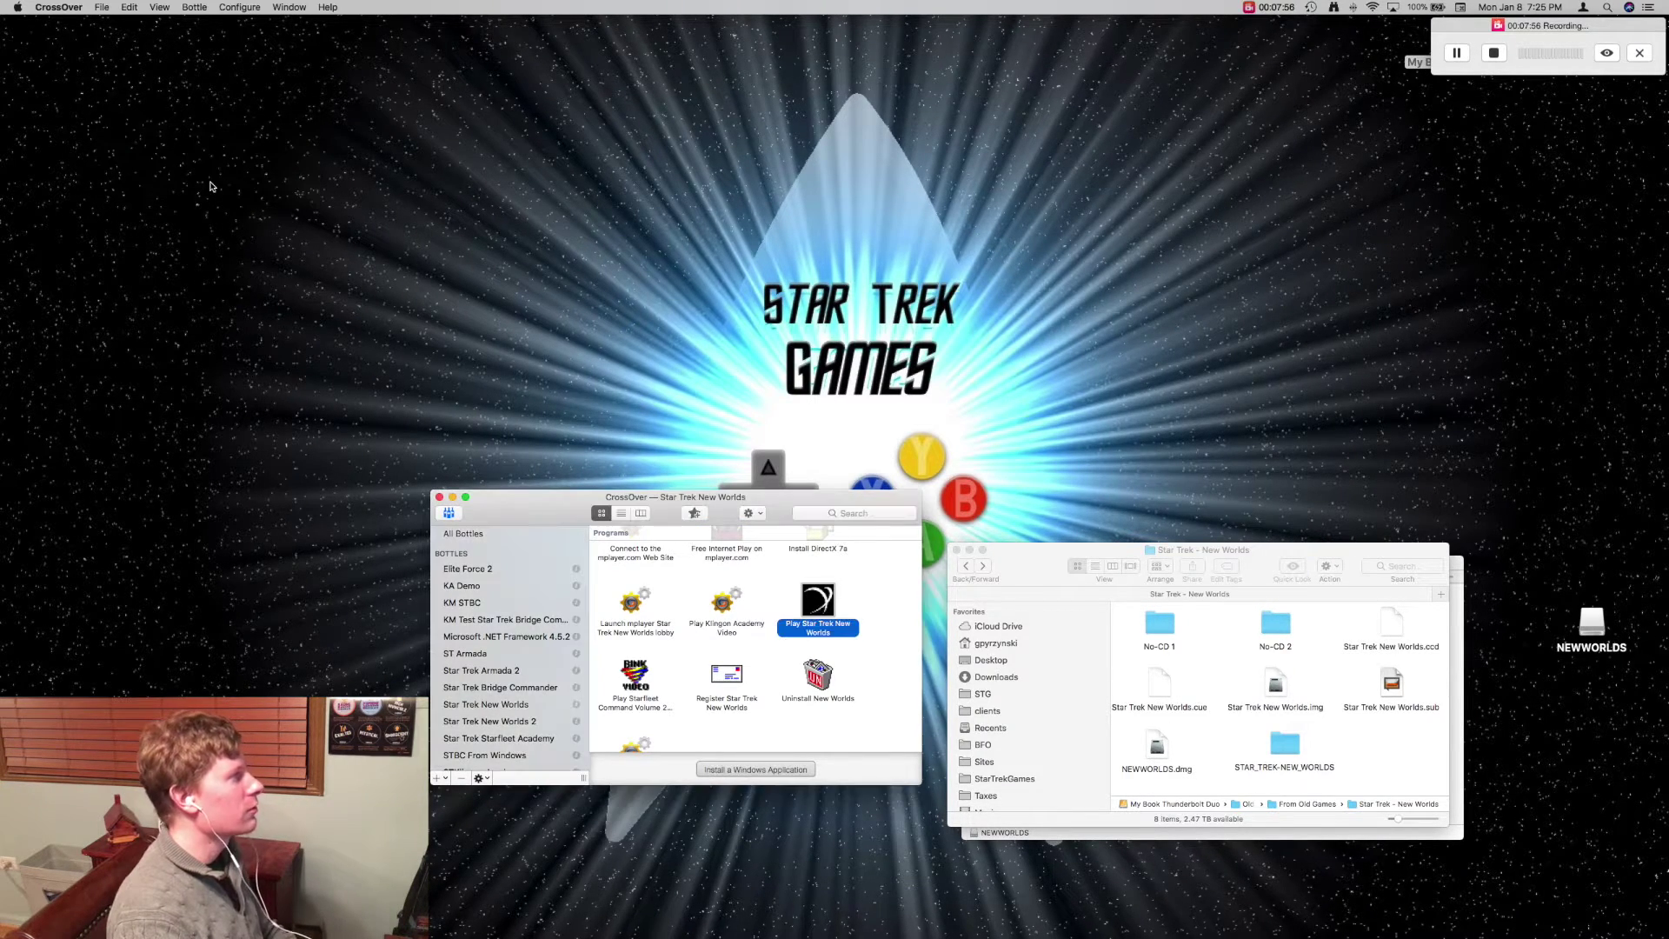
key(Return)
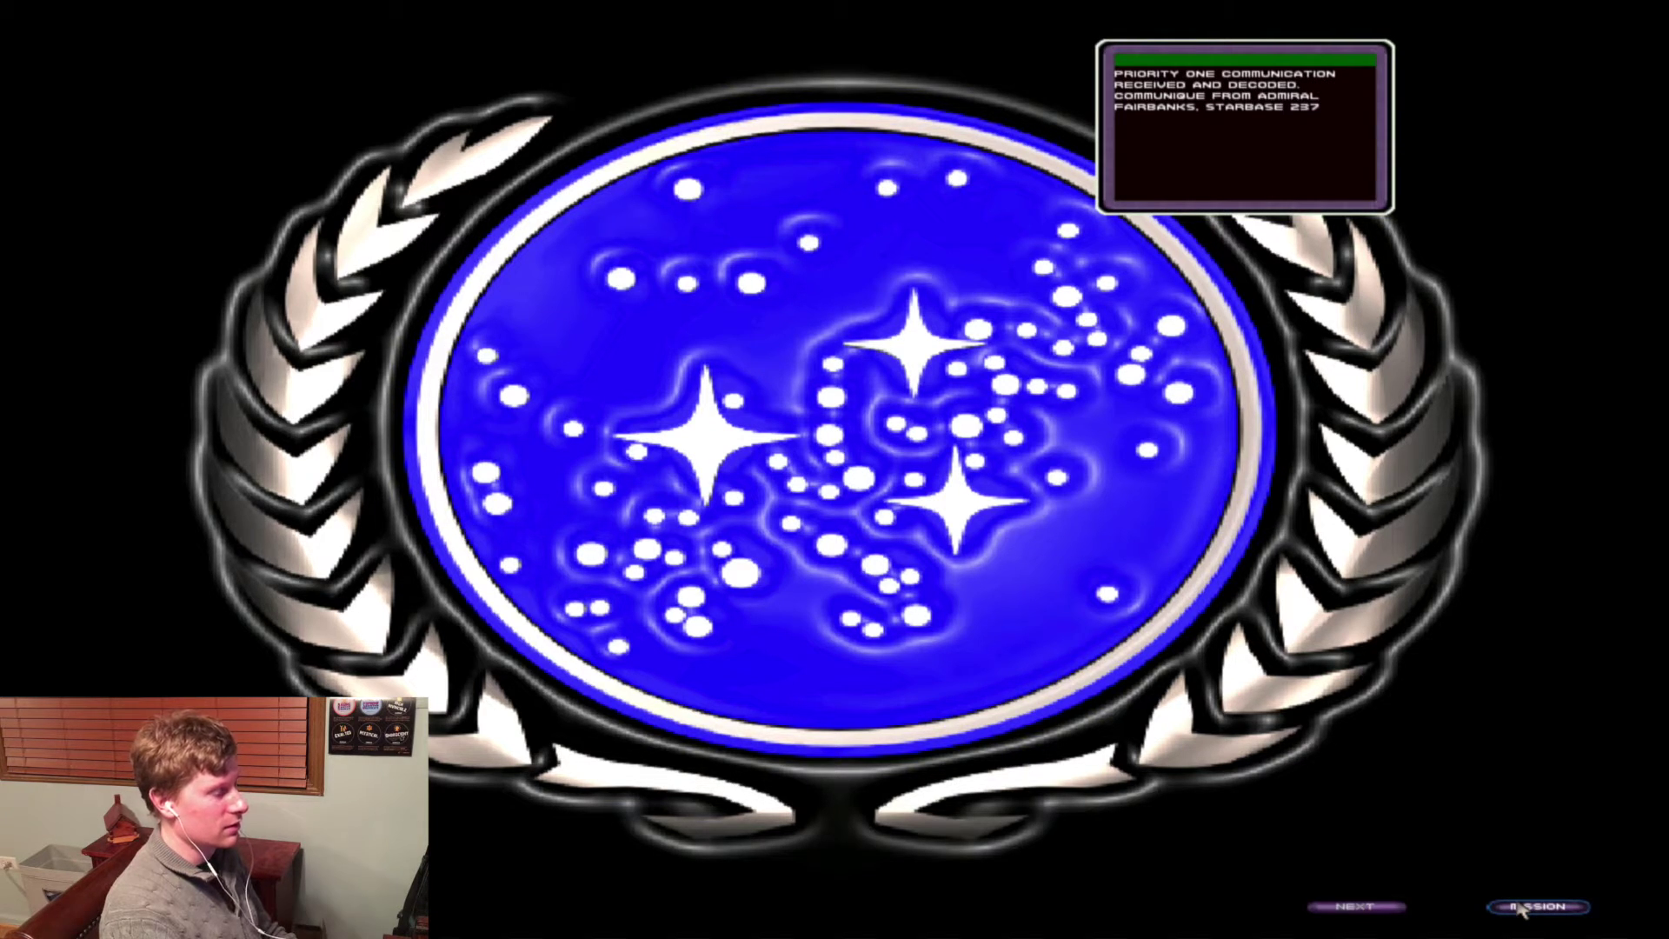
- Start the mission from the briefing and pan the colony map toward the yellow-domed building
click(1545, 918)
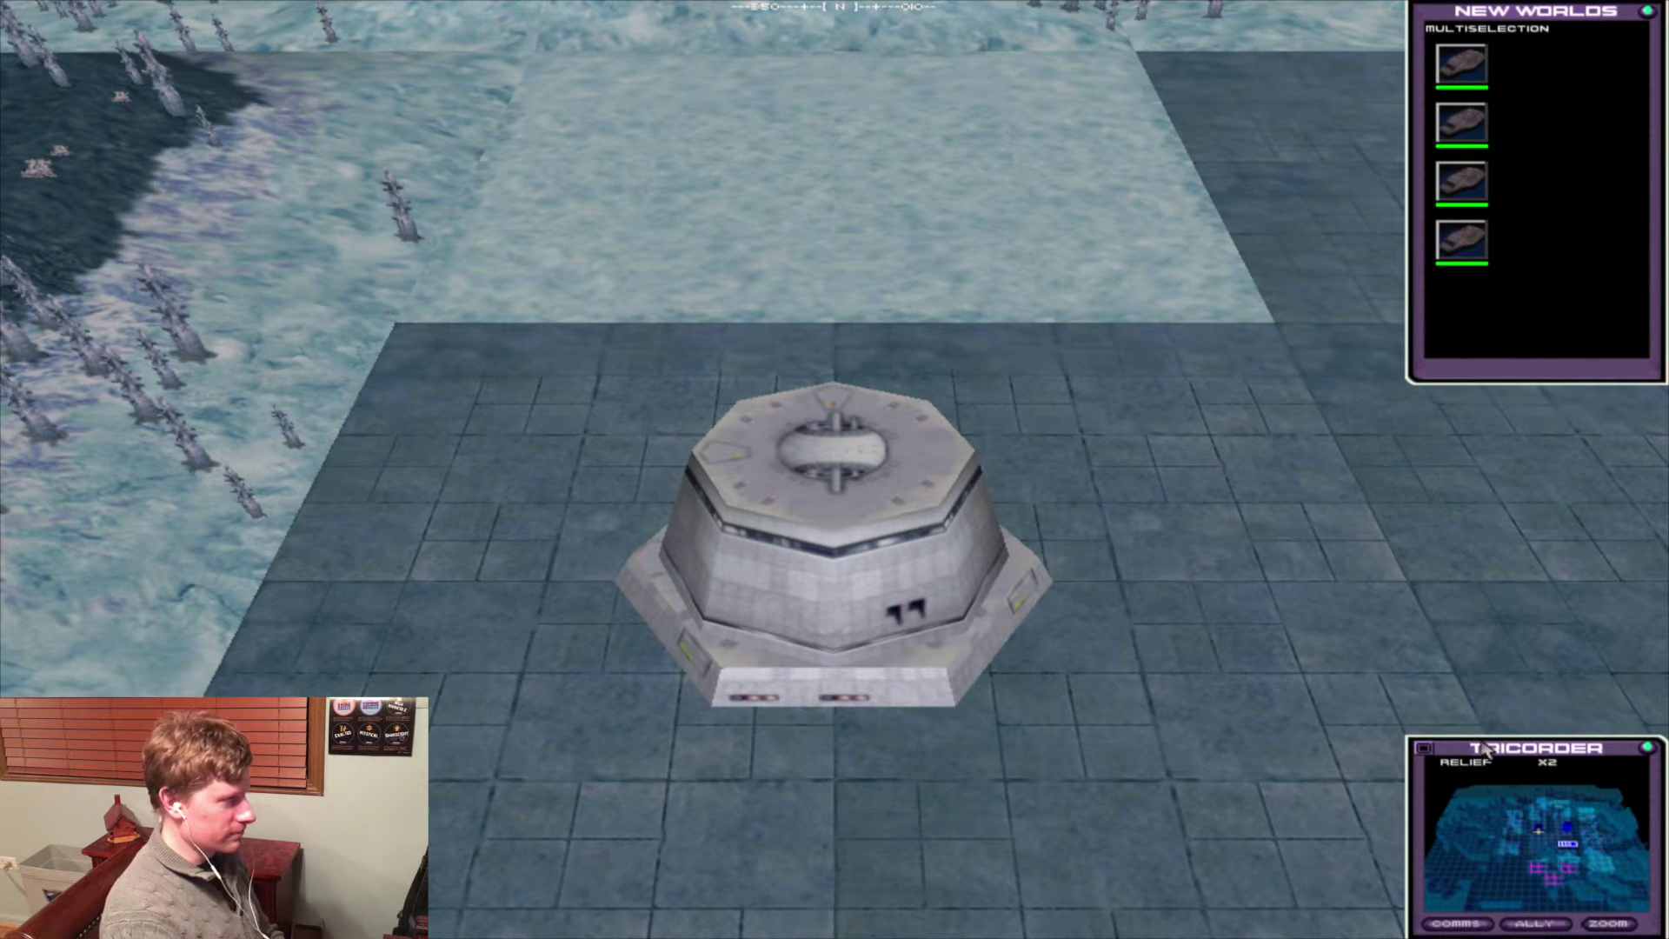
key(Down)
key(Right)
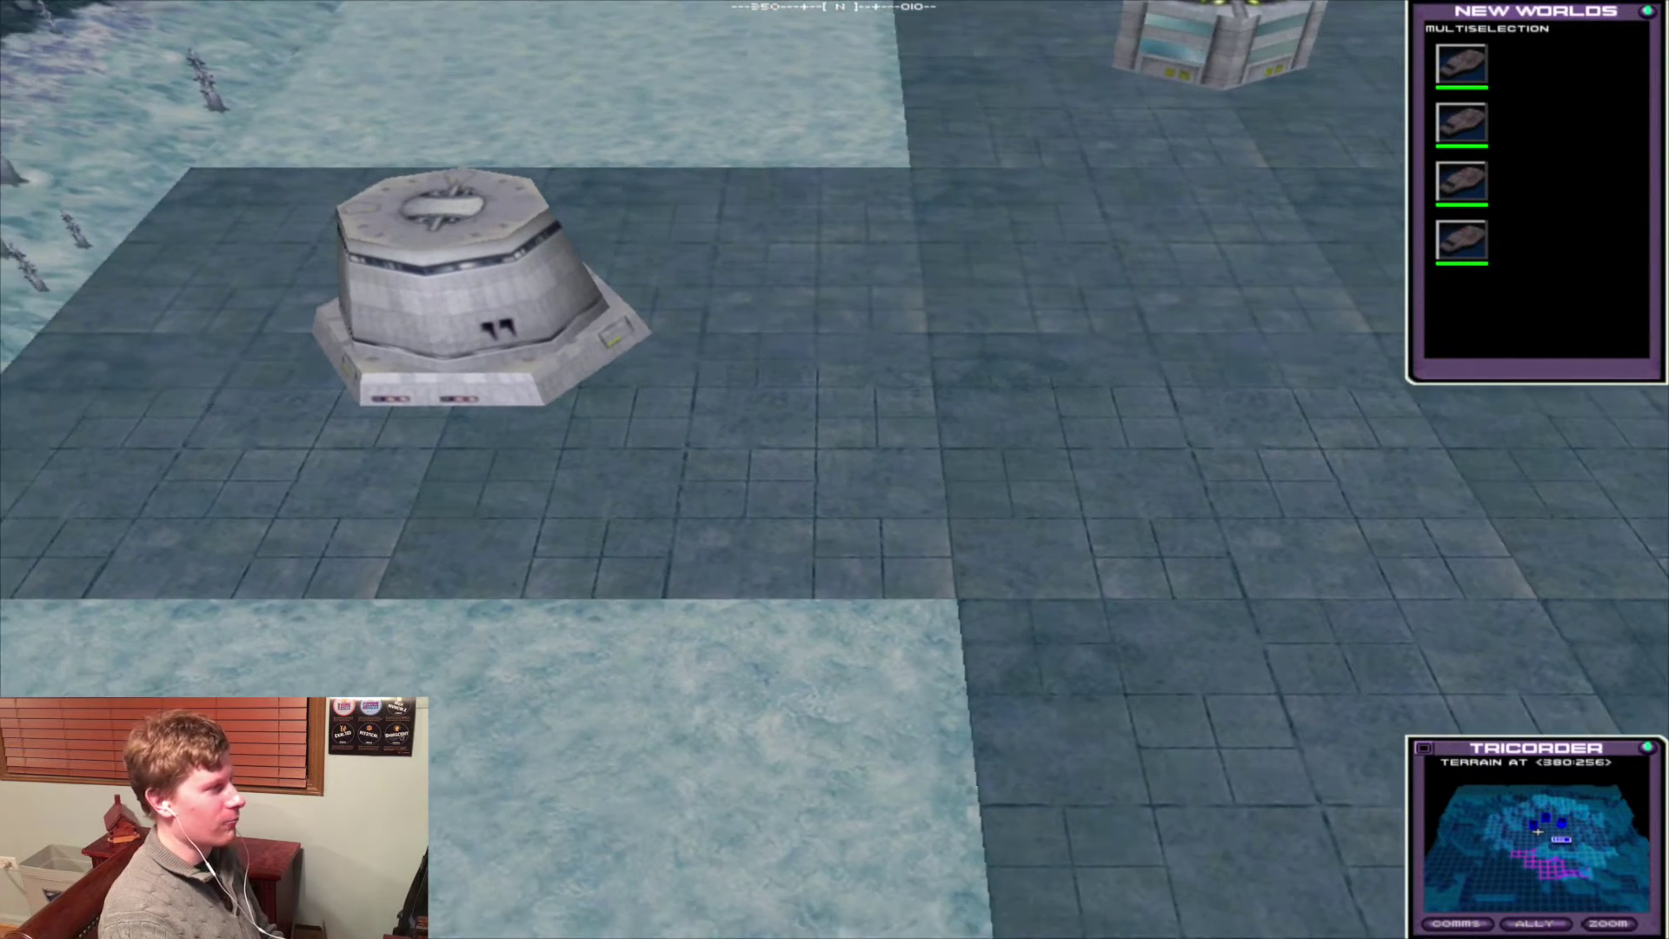
key(Left)
key(Up)
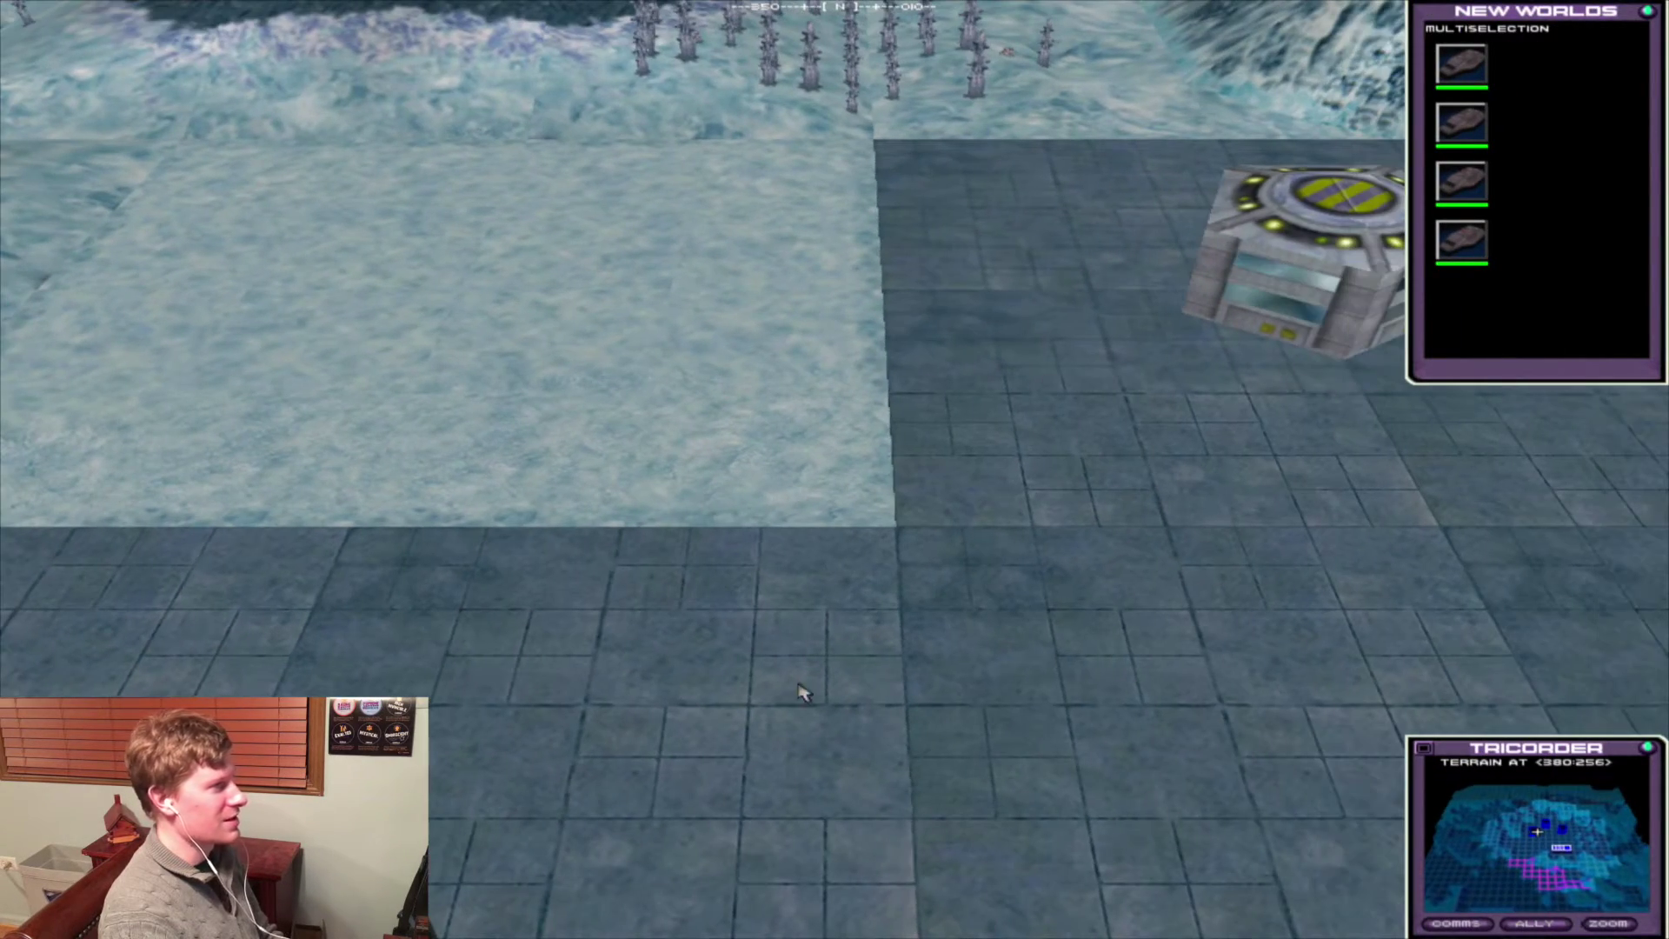
- Pan further across the base, then bring up the quit-game confirmation with Esc
key(Right)
key(Up)
mouse_move(26, 683)
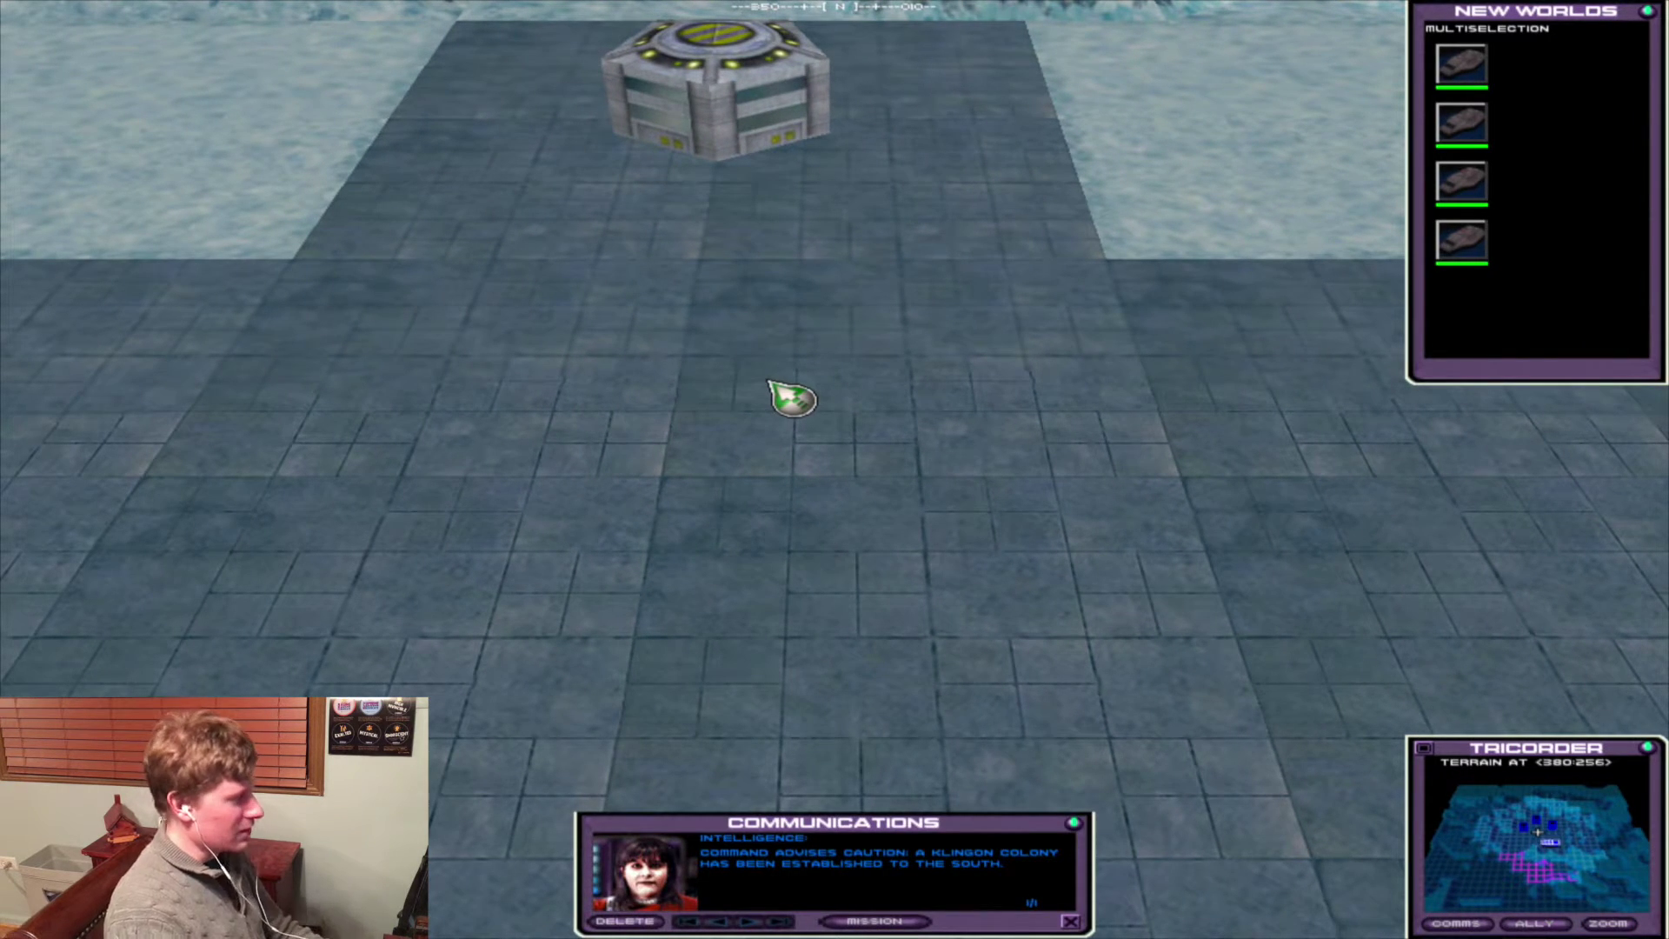
key(Escape)
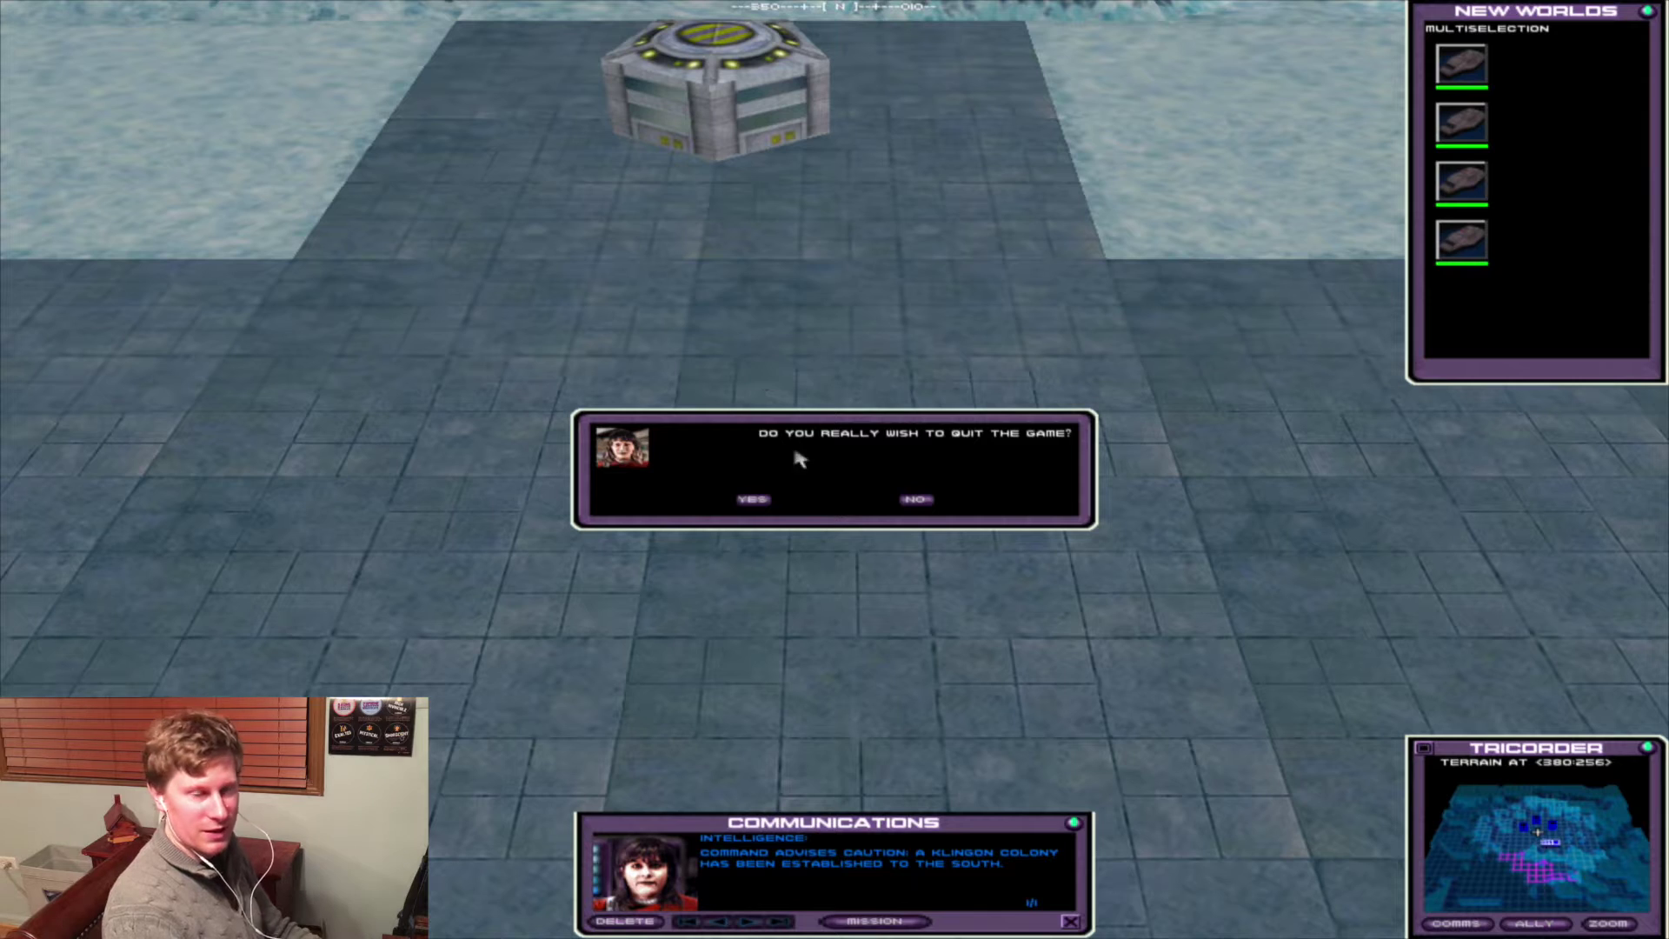